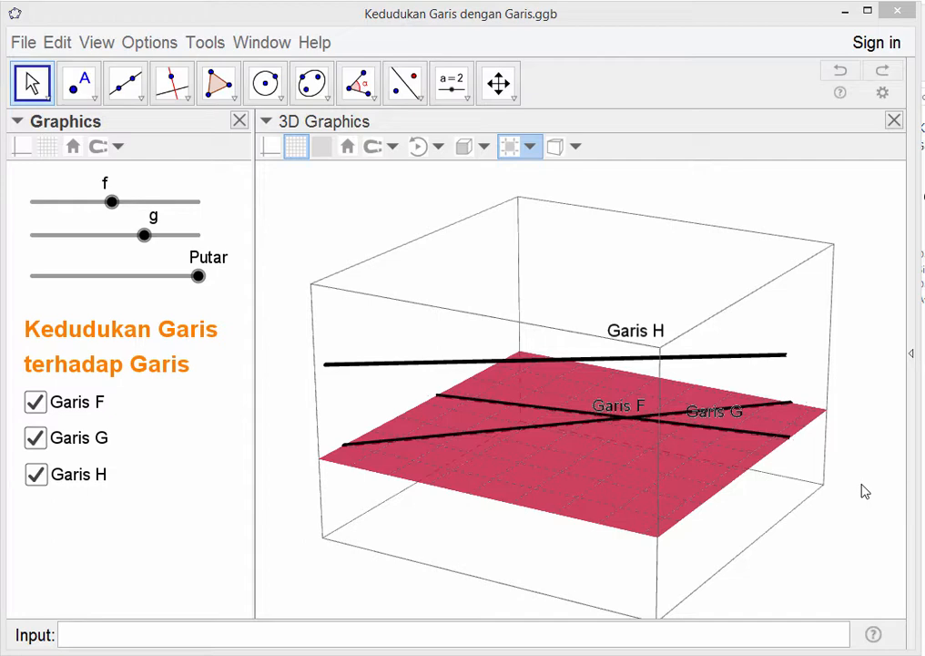
- Hide Garis H, shift Garis F and Garis G with sliders f and g, and examine how the two lines intersect
{"action": "left_click", "coordinate": [35, 473]}
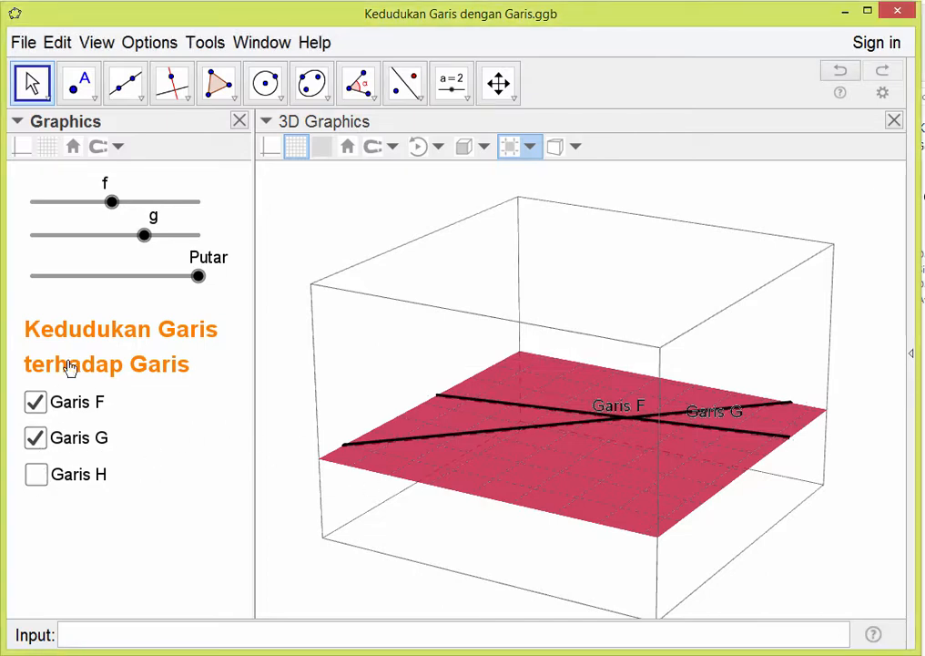
{"action": "left_click_drag", "start_coordinate": [142, 236], "coordinate": [104, 215]}
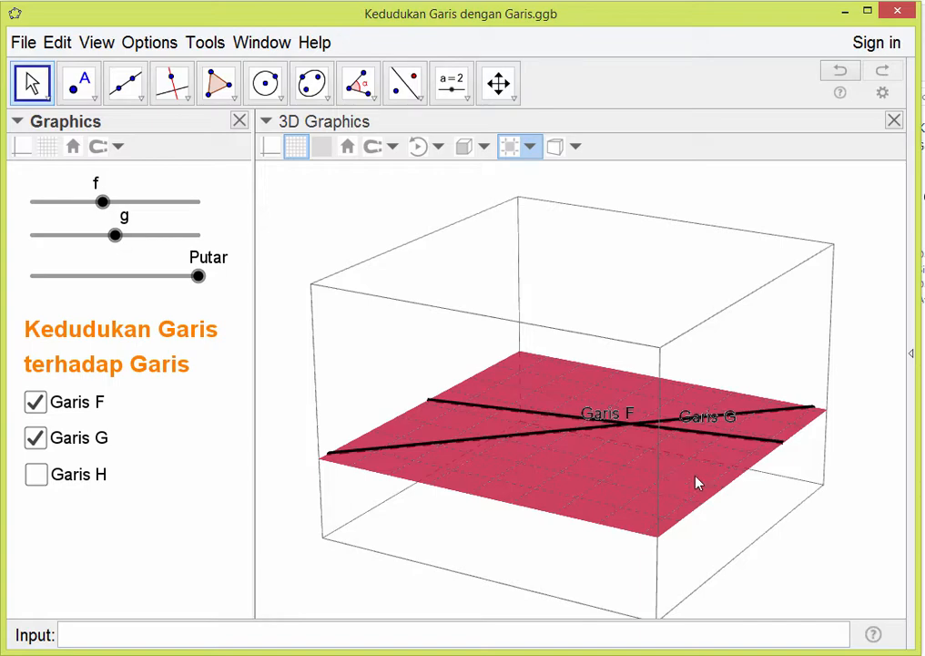
{"action": "left_click_drag", "start_coordinate": [698, 483], "coordinate": [554, 432]}
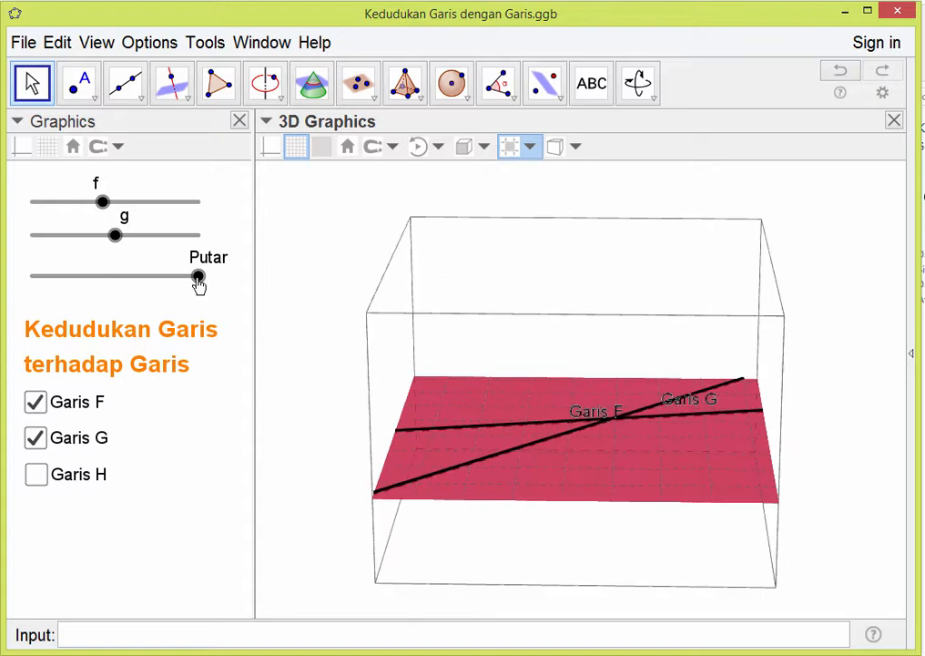
- Set the Putar slider to its minimum, then adjust sliders g and f until the parallel lines Garis F and Garis G coincide
{"action": "left_click_drag", "start_coordinate": [197, 276], "coordinate": [21, 280]}
{"action": "left_click_drag", "start_coordinate": [115, 236], "coordinate": [132, 235]}
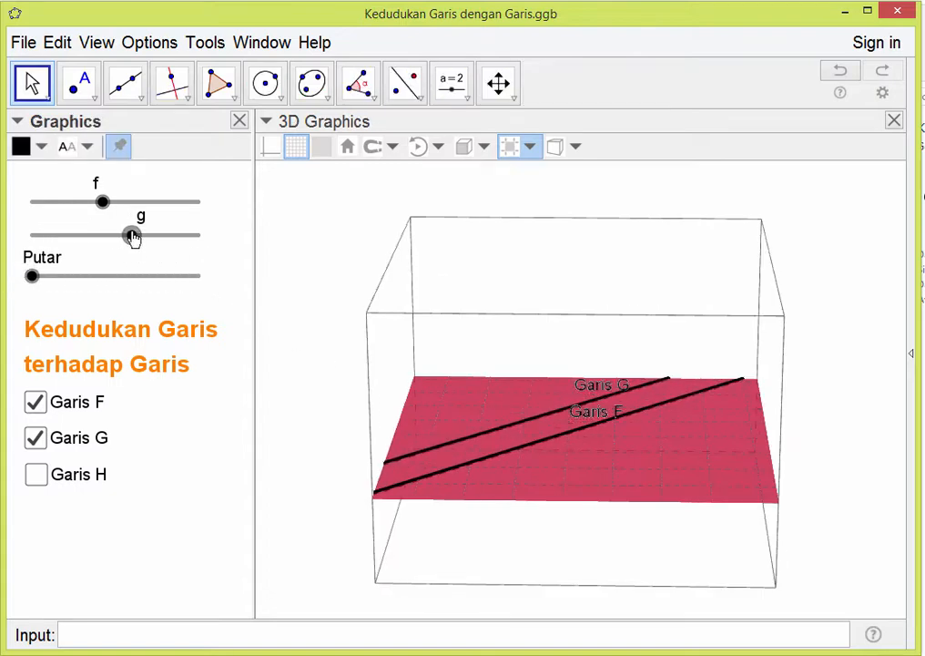
{"action": "left_click_drag", "start_coordinate": [101, 202], "coordinate": [85, 204]}
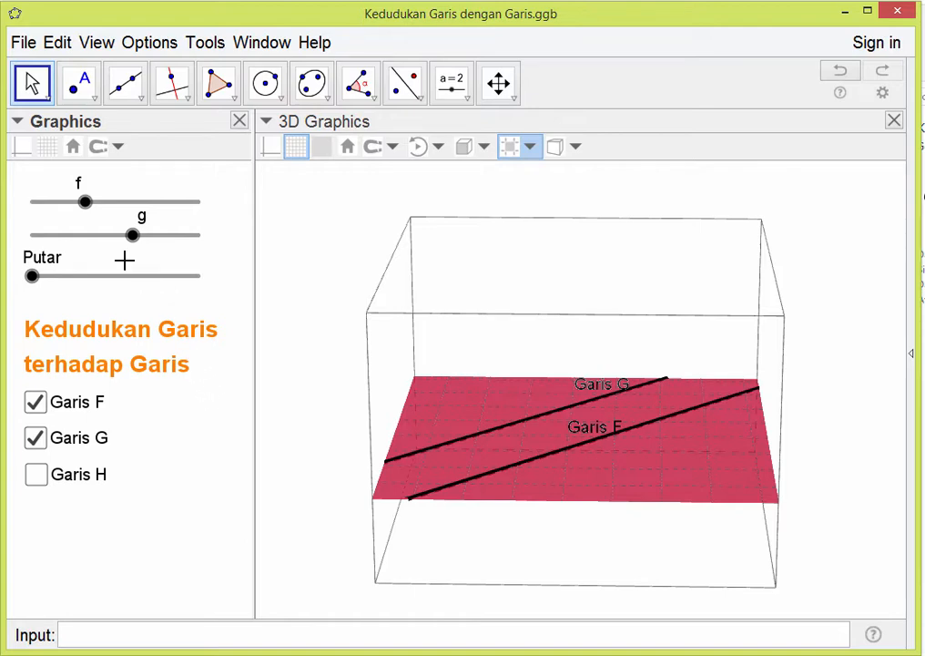
{"action": "left_click_drag", "start_coordinate": [88, 210], "coordinate": [133, 205]}
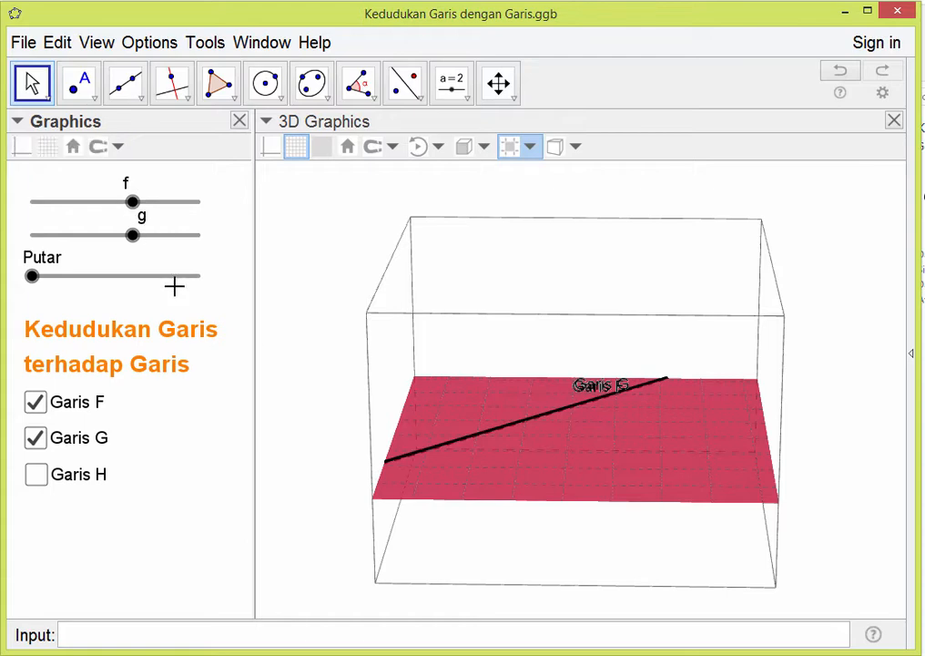
- Show Garis H instead of Garis G and examine its position relative to Garis F from another angle
{"action": "left_click", "coordinate": [35, 438]}
{"action": "left_click", "coordinate": [37, 473]}
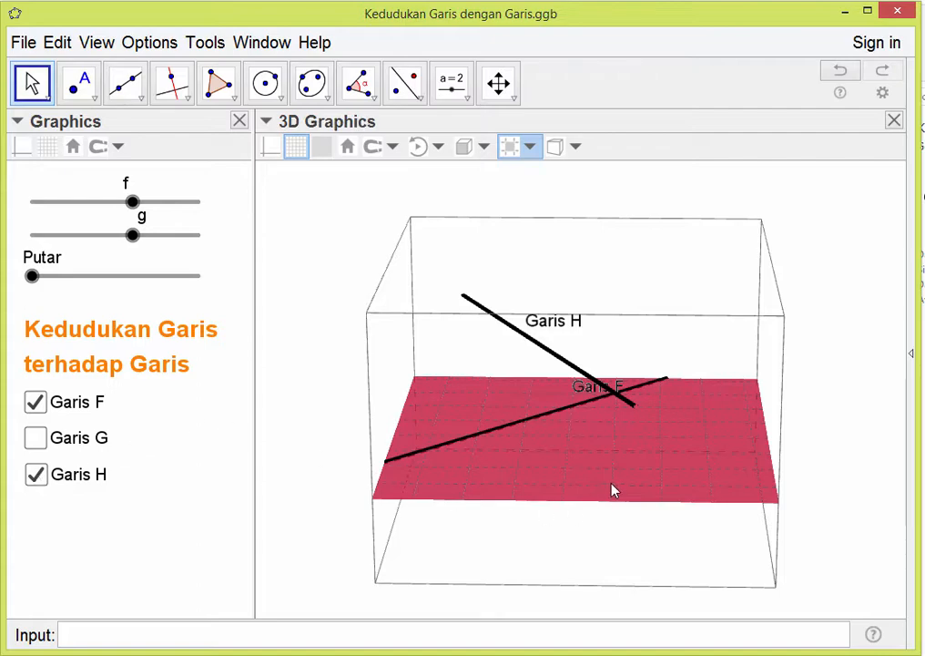
{"action": "left_click_drag", "start_coordinate": [613, 487], "coordinate": [524, 493]}
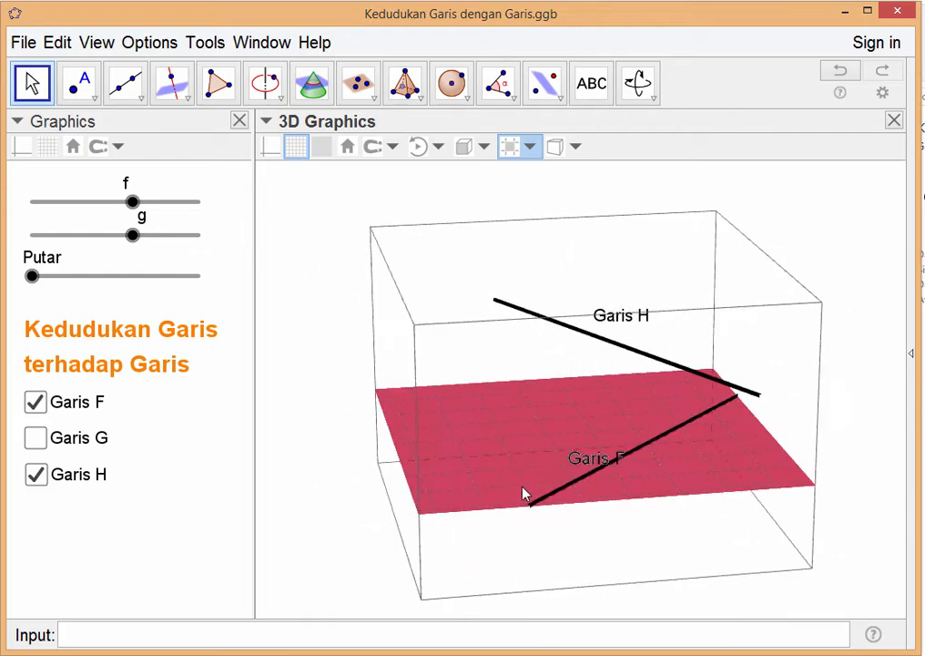
- Switch to the blank GeoGebra window and show the 3D Graphics view beside the 2D one
{"action": "left_click", "coordinate": [844, 13]}
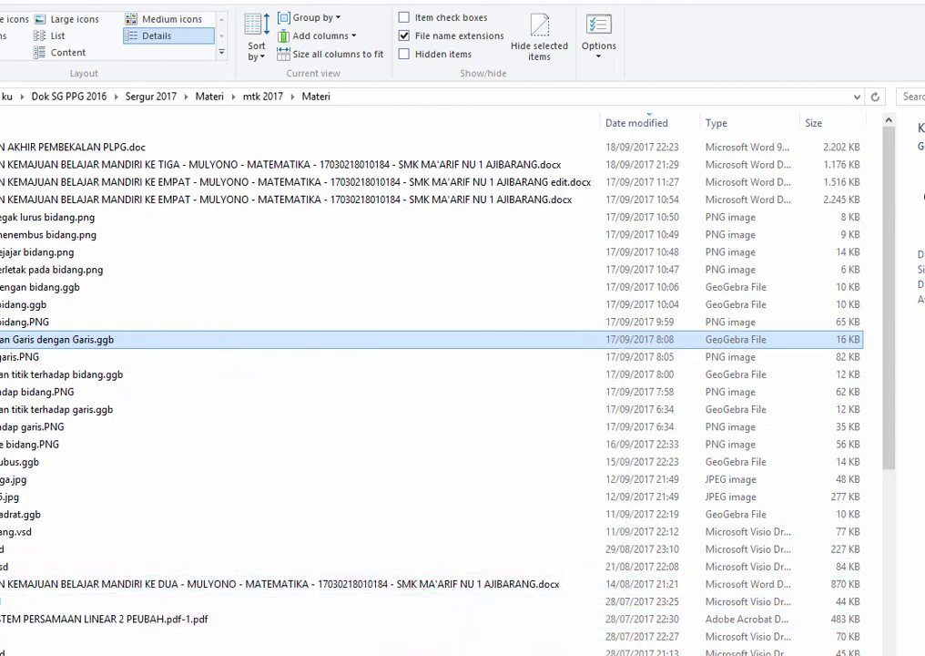
{"action": "left_click", "coordinate": [364, 654]}
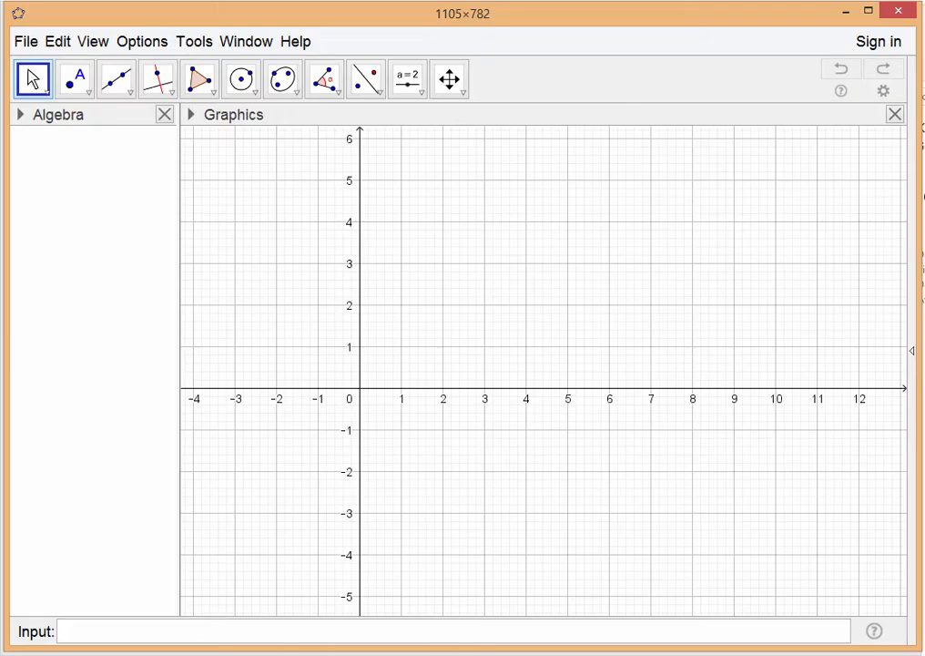
{"action": "left_click_drag", "start_coordinate": [382, 356], "coordinate": [314, 327]}
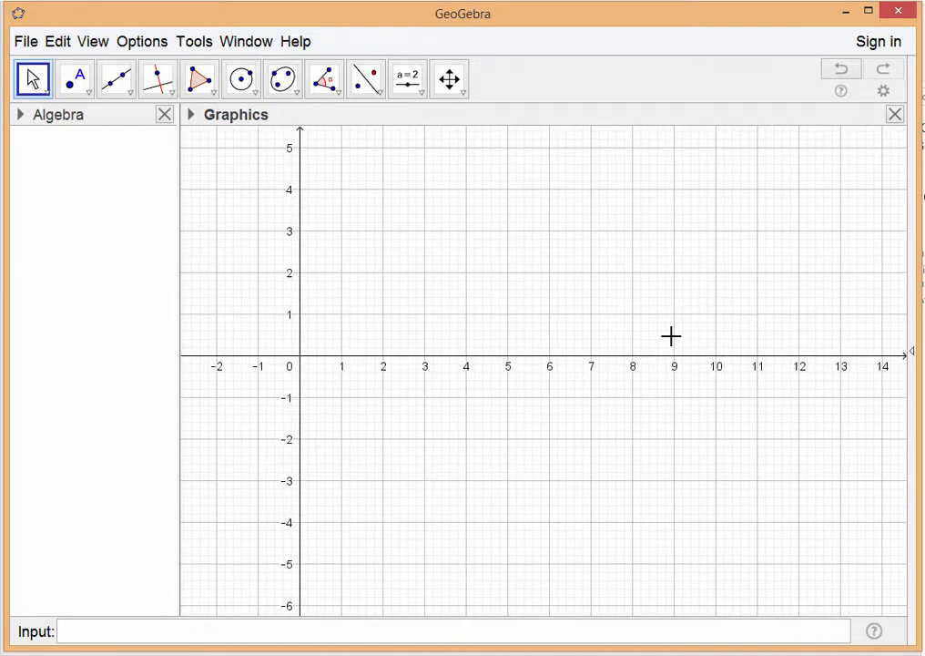
{"action": "left_click", "coordinate": [132, 47]}
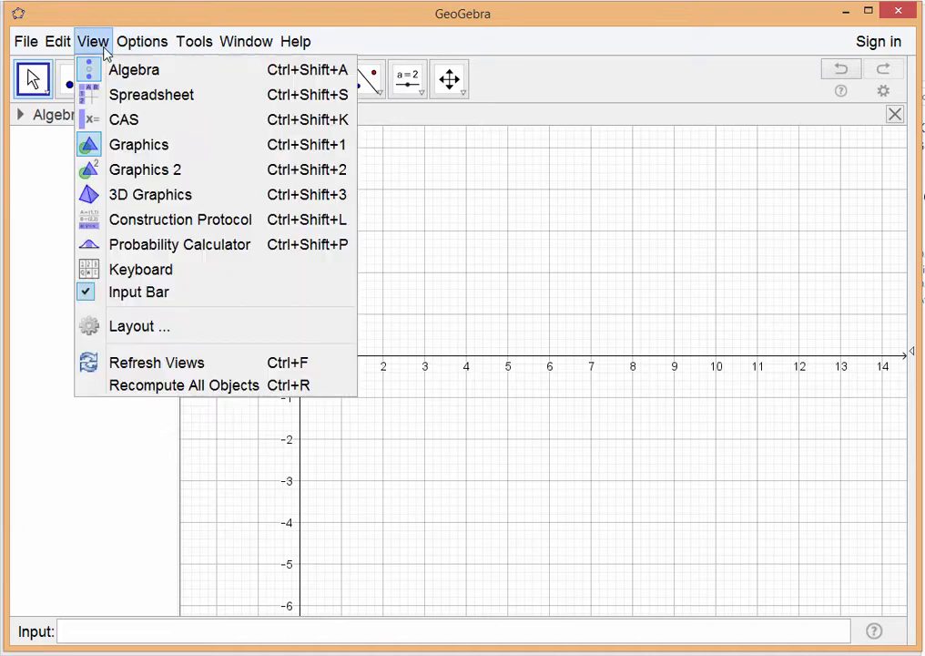
{"action": "left_click", "coordinate": [138, 195]}
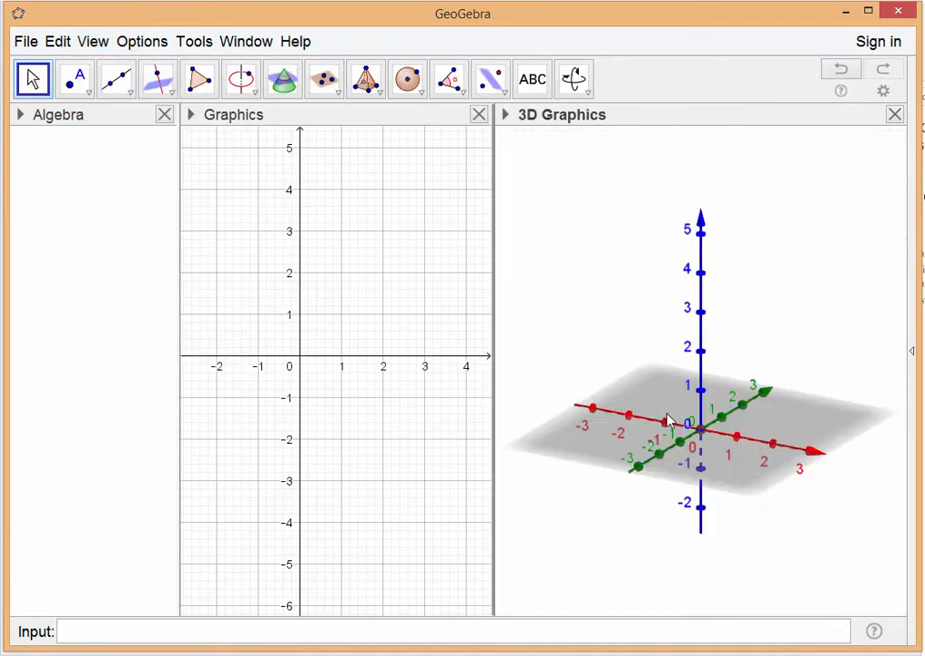
- Create a plane with the equation z=0
{"action": "left_click", "coordinate": [93, 628]}
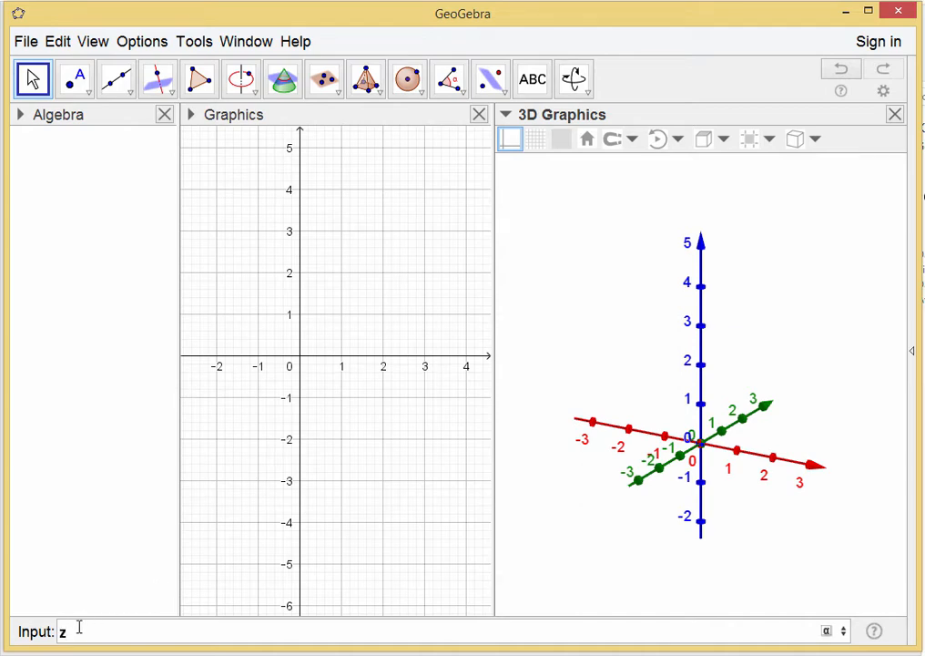
{"action": "type", "text": "=0"}
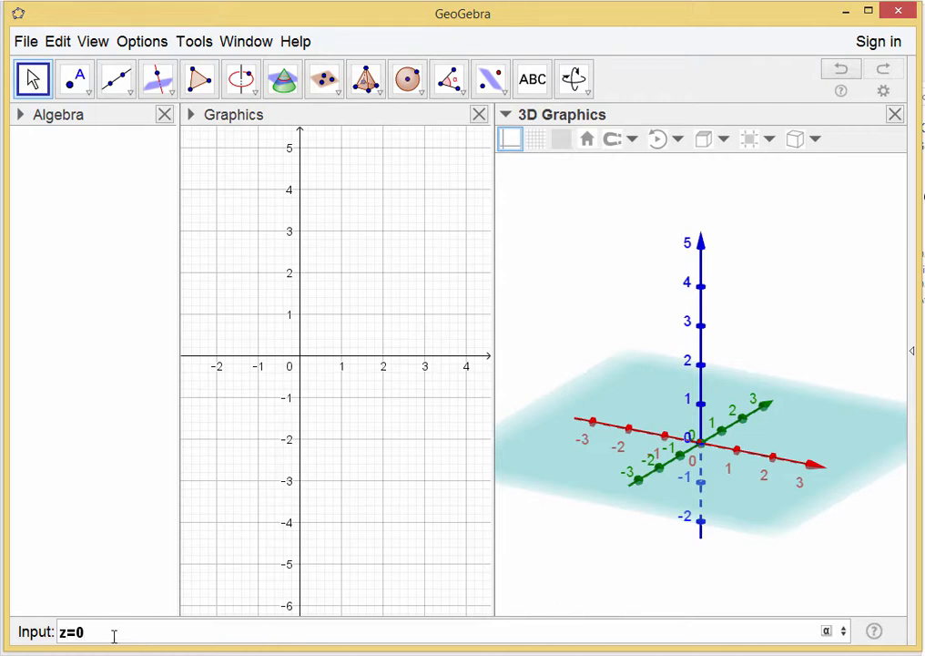
{"action": "left_click_drag", "start_coordinate": [72, 632], "coordinate": [126, 630]}
{"action": "key", "text": "Return"}
{"action": "left_click", "coordinate": [557, 580]}
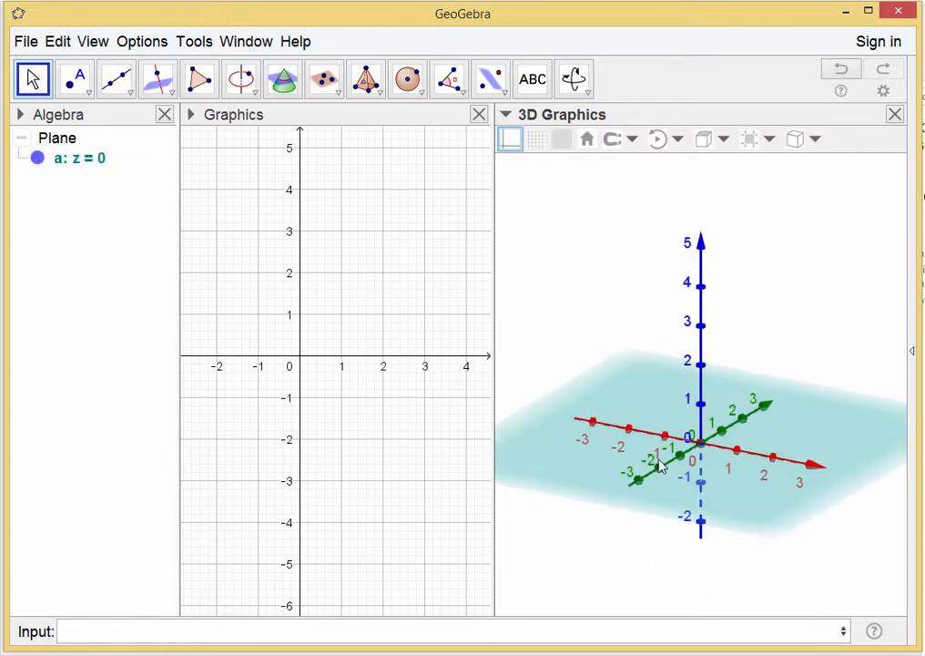
- Change the colour of the plane z=0 to red
{"action": "left_click", "coordinate": [691, 393]}
{"action": "mouse_move", "coordinate": [661, 504]}
{"action": "left_mouse_down"}
{"action": "mouse_move", "coordinate": [671, 531]}
{"action": "mouse_move", "coordinate": [690, 512]}
{"action": "mouse_move", "coordinate": [620, 537]}
{"action": "mouse_move", "coordinate": [658, 494]}
{"action": "left_mouse_up"}
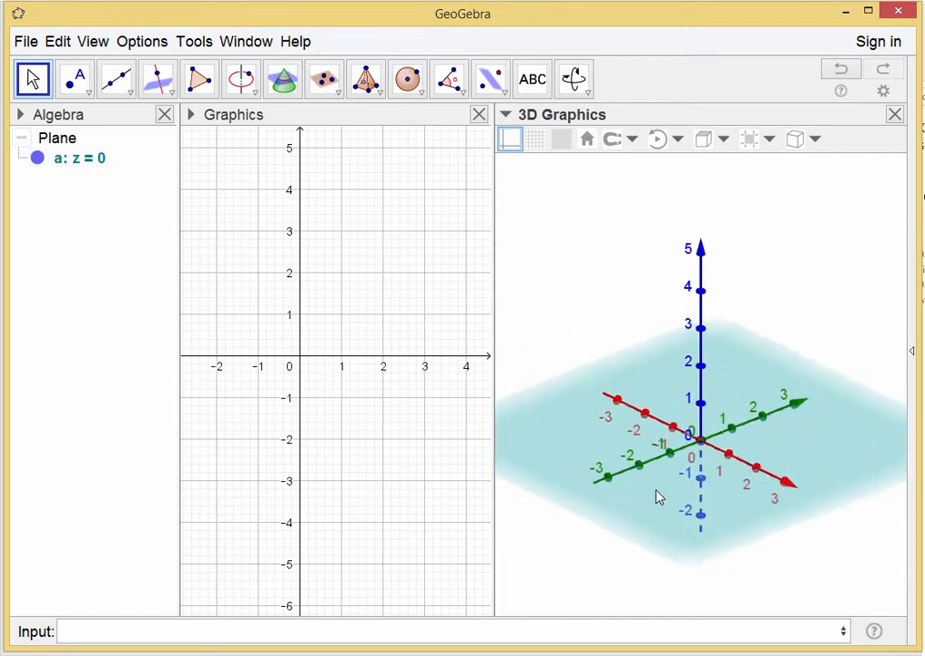
{"action": "left_click", "coordinate": [615, 457]}
{"action": "left_click", "coordinate": [529, 141]}
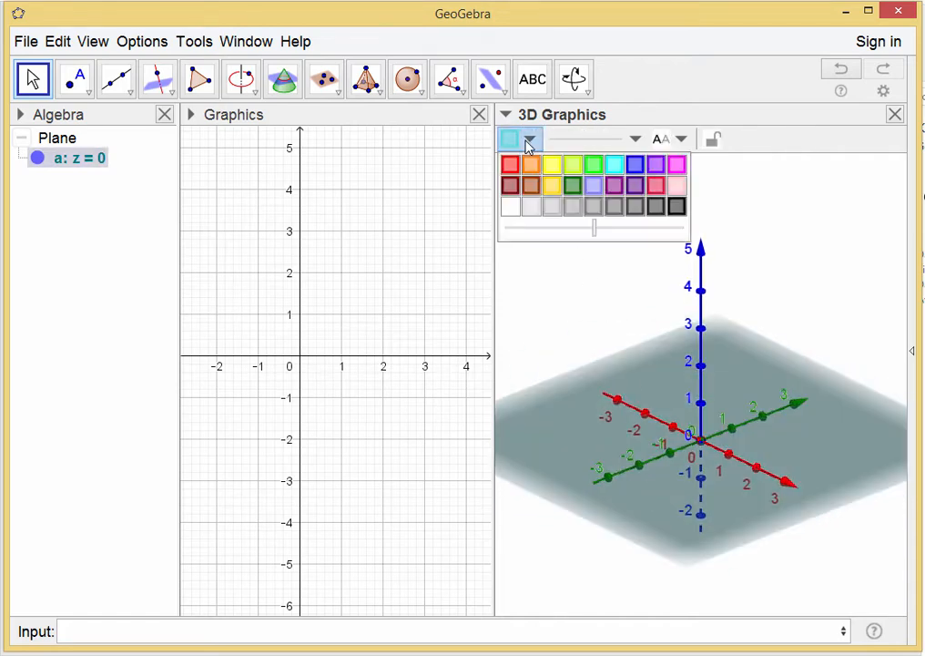
{"action": "left_click", "coordinate": [513, 168]}
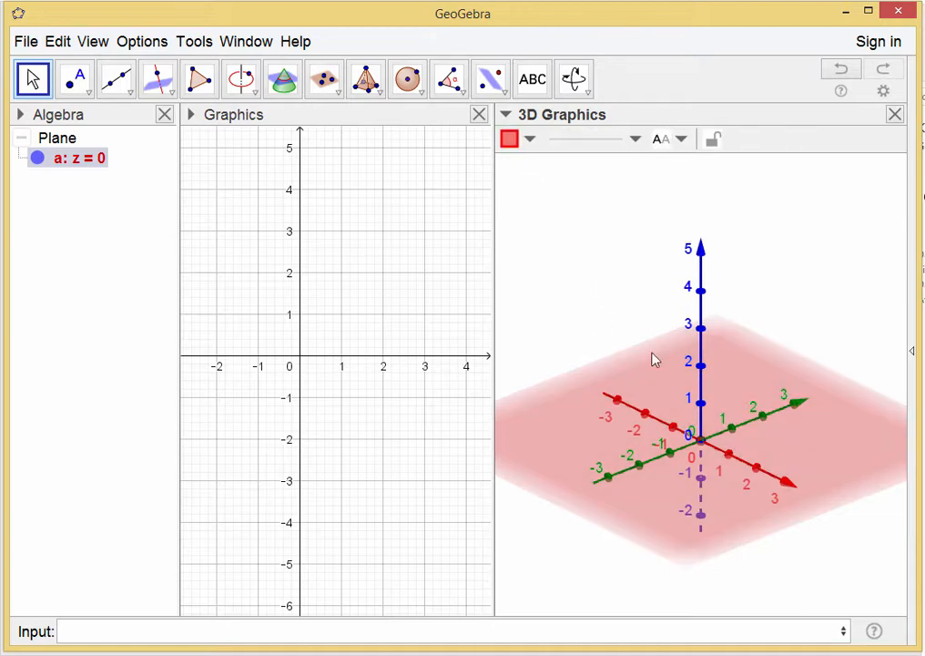
- Raise the red plane's opacity until its fill is nearly solid
{"action": "left_click", "coordinate": [528, 140]}
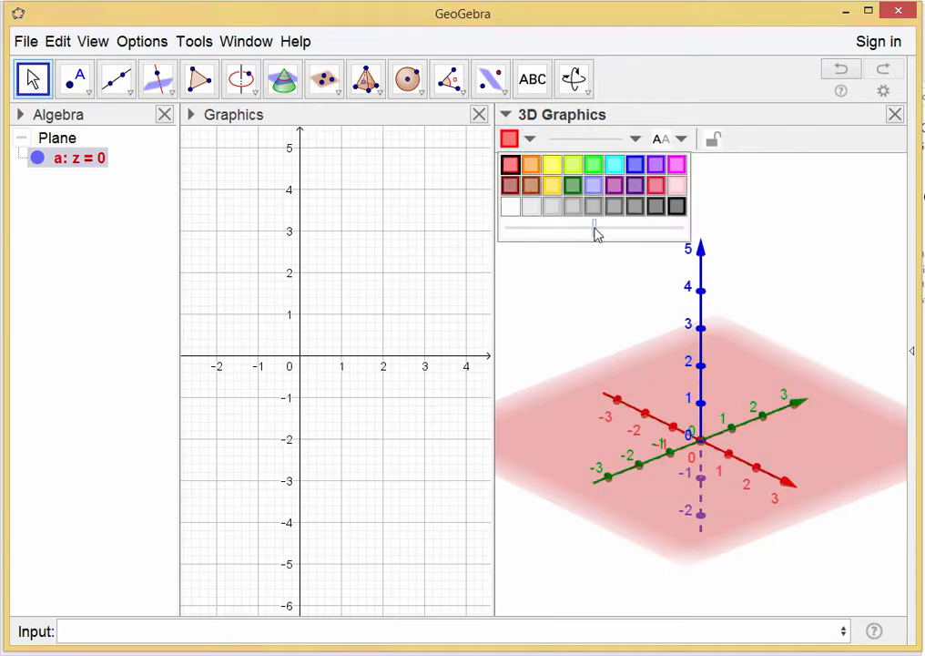
{"action": "left_click_drag", "start_coordinate": [597, 234], "coordinate": [641, 235]}
{"action": "left_click", "coordinate": [605, 297]}
{"action": "left_click", "coordinate": [641, 388]}
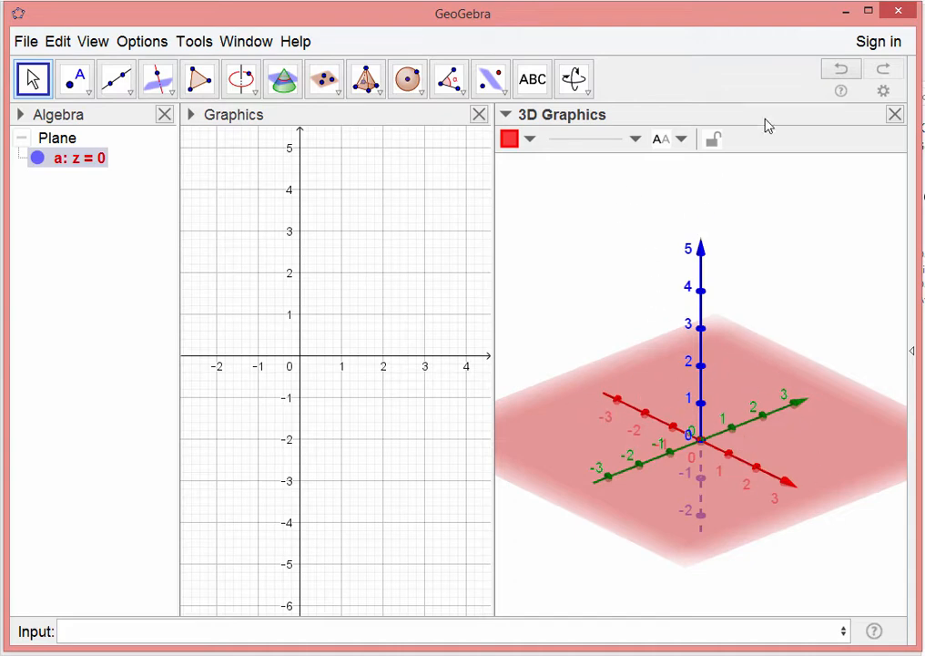
{"action": "left_click", "coordinate": [638, 142]}
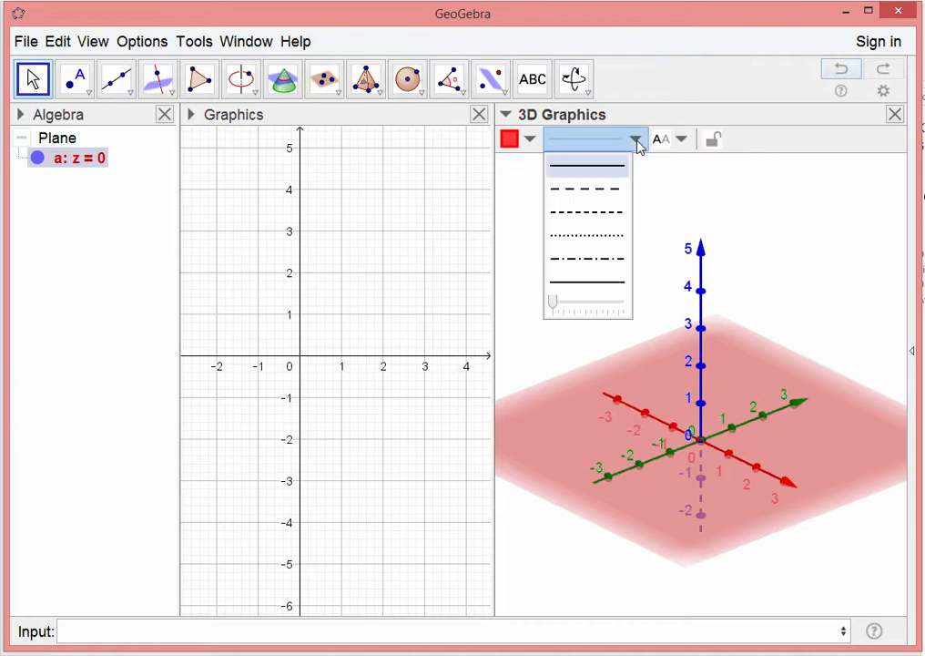
{"action": "left_click", "coordinate": [508, 143]}
{"action": "left_click", "coordinate": [543, 298]}
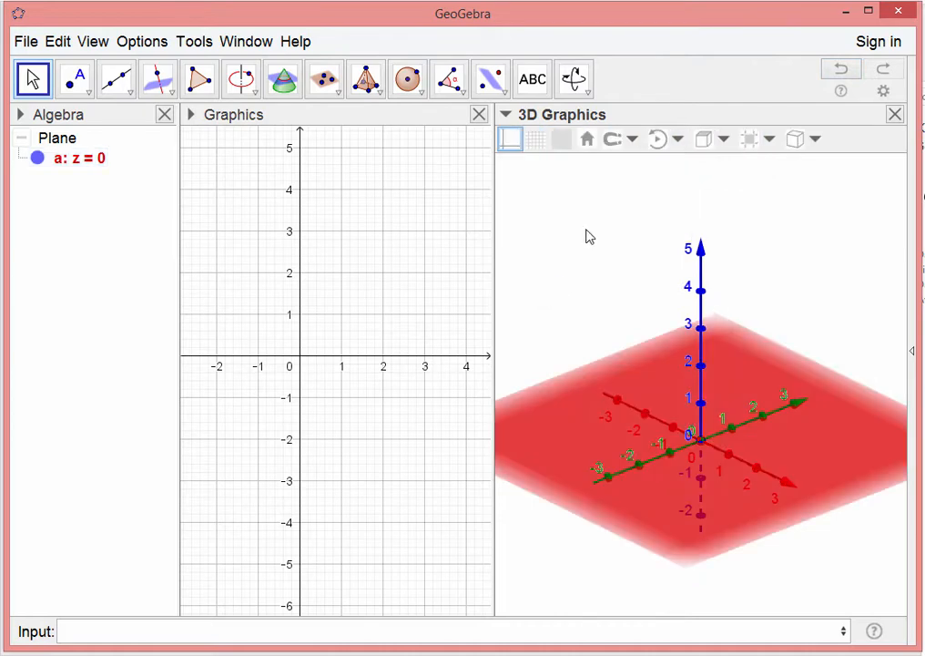
- Turn on the clipping box at its smallest size and widen the 3D Graphics view
{"action": "left_click", "coordinate": [760, 143]}
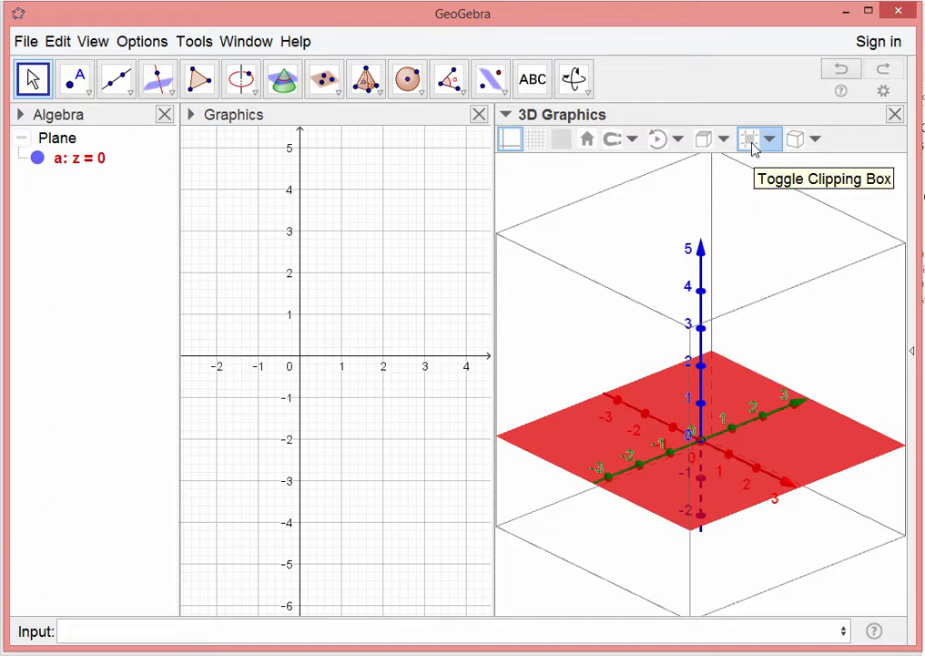
{"action": "left_click_drag", "start_coordinate": [492, 258], "coordinate": [385, 298]}
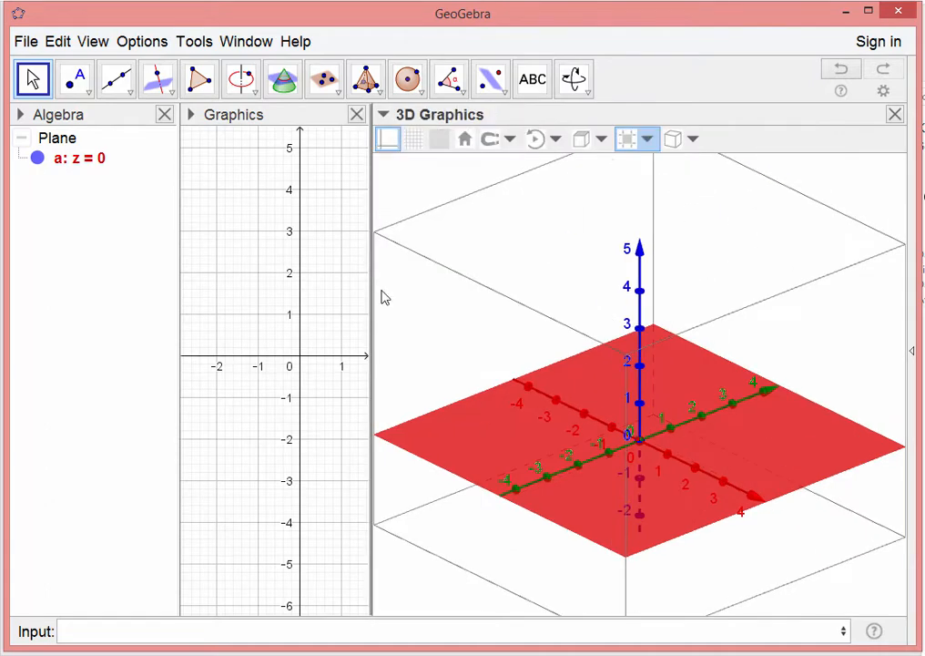
{"action": "left_click", "coordinate": [648, 139]}
{"action": "left_click_drag", "start_coordinate": [658, 165], "coordinate": [622, 171]}
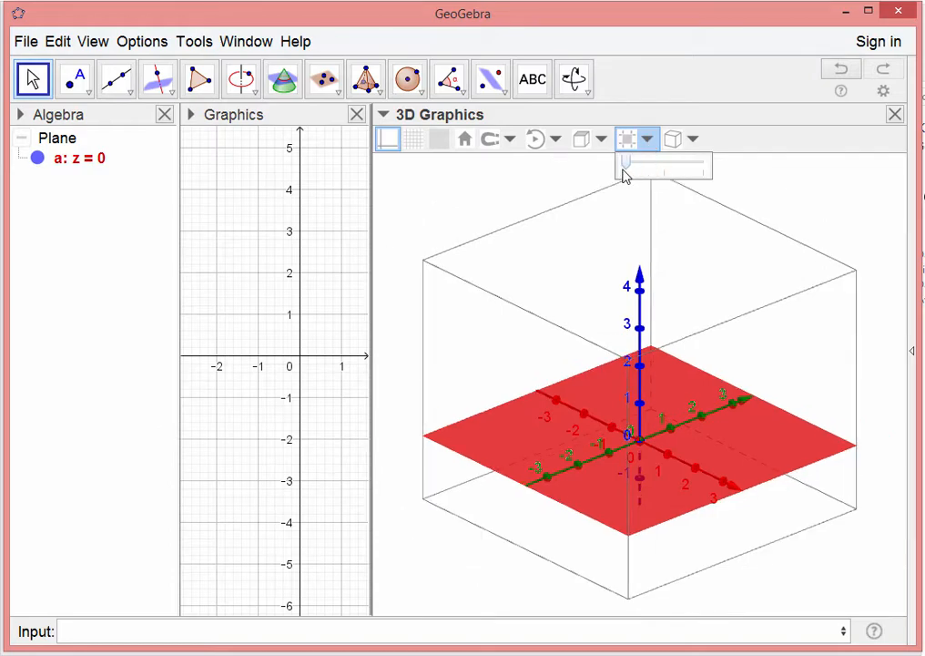
{"action": "mouse_move", "coordinate": [693, 437]}
{"action": "left_mouse_down"}
{"action": "mouse_move", "coordinate": [687, 411]}
{"action": "mouse_move", "coordinate": [653, 418]}
{"action": "mouse_move", "coordinate": [713, 441]}
{"action": "mouse_move", "coordinate": [645, 445]}
{"action": "mouse_move", "coordinate": [630, 422]}
{"action": "mouse_move", "coordinate": [704, 433]}
{"action": "mouse_move", "coordinate": [698, 421]}
{"action": "left_mouse_up"}
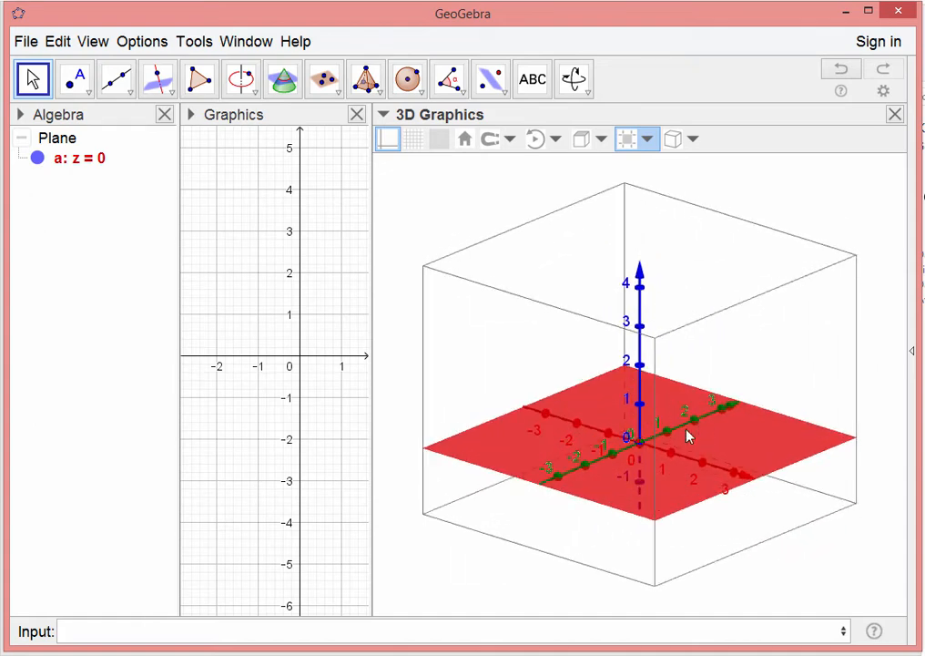
- Hide the 3D axes and show the grid on the red plane
{"action": "left_click", "coordinate": [392, 148]}
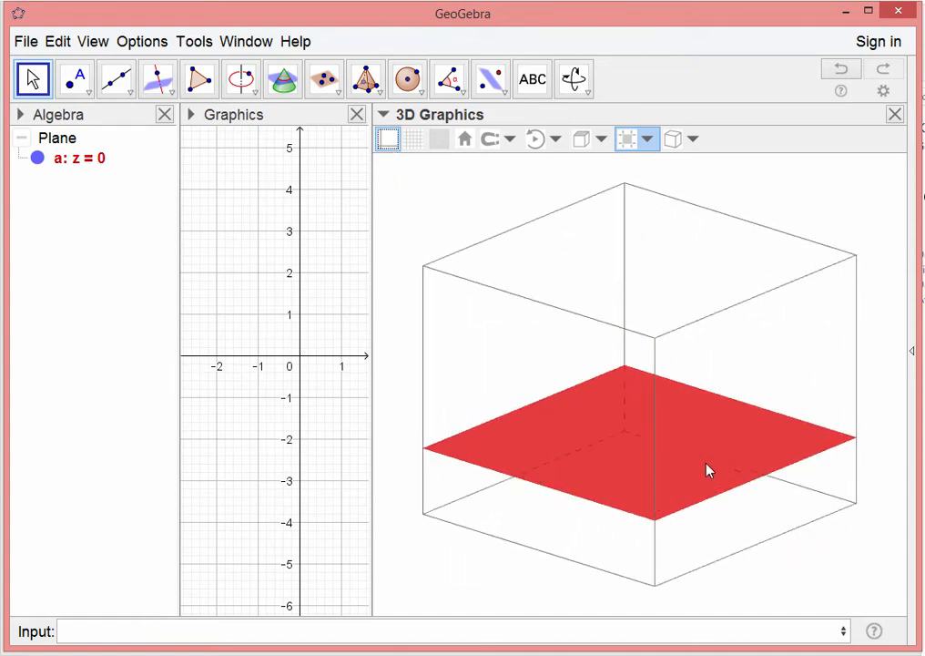
{"action": "left_click_drag", "start_coordinate": [709, 469], "coordinate": [645, 475]}
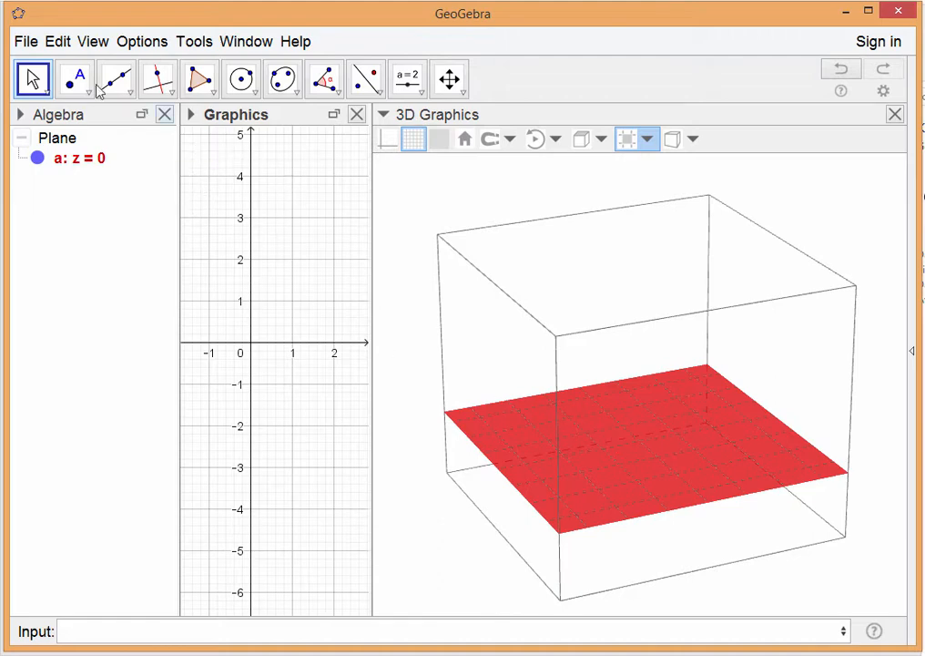
- Add two number sliders with default names and the range -5 to 5, one below the other in the 2D Graphics view
{"action": "left_click", "coordinate": [408, 94]}
{"action": "left_click", "coordinate": [429, 124]}
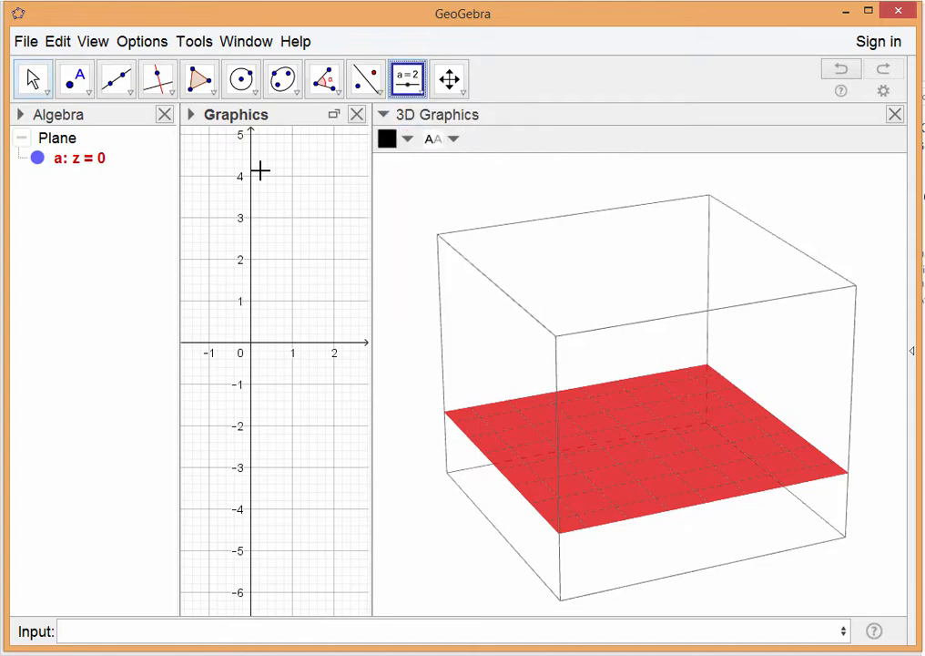
{"action": "left_click", "coordinate": [192, 148]}
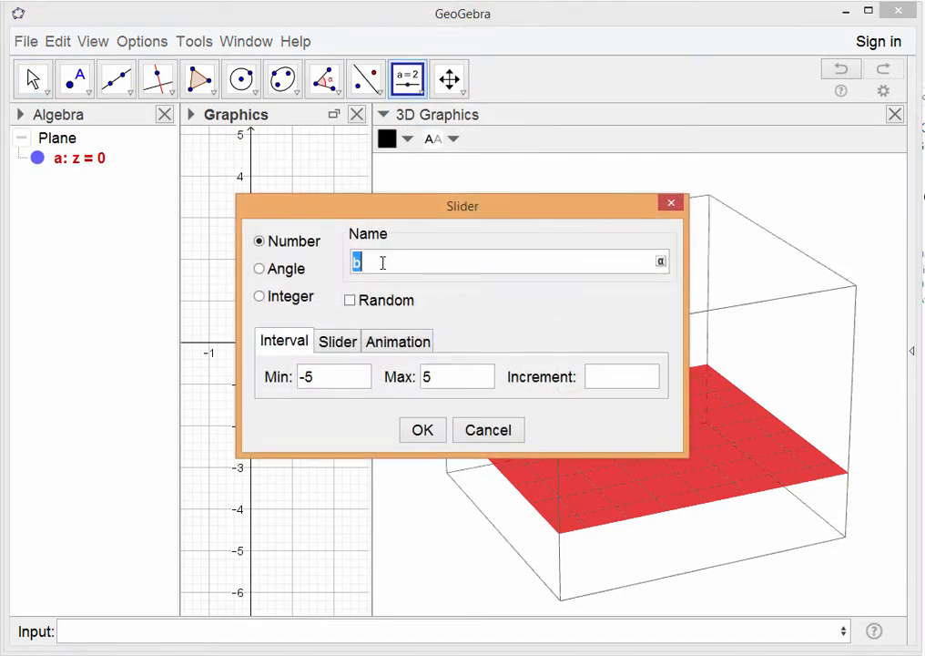
{"action": "left_click", "coordinate": [421, 429]}
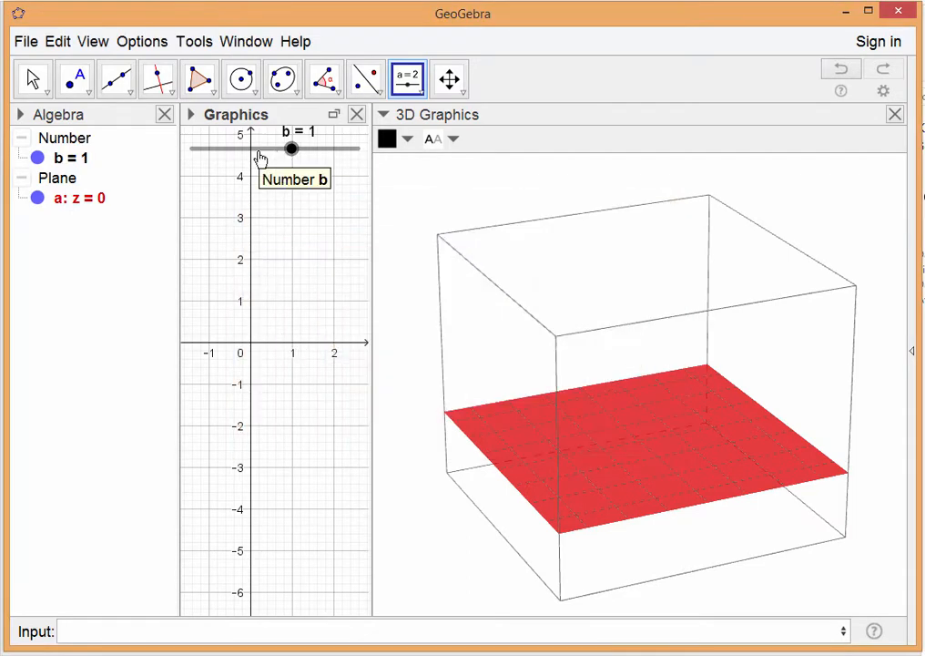
{"action": "left_click_drag", "start_coordinate": [261, 150], "coordinate": [257, 161]}
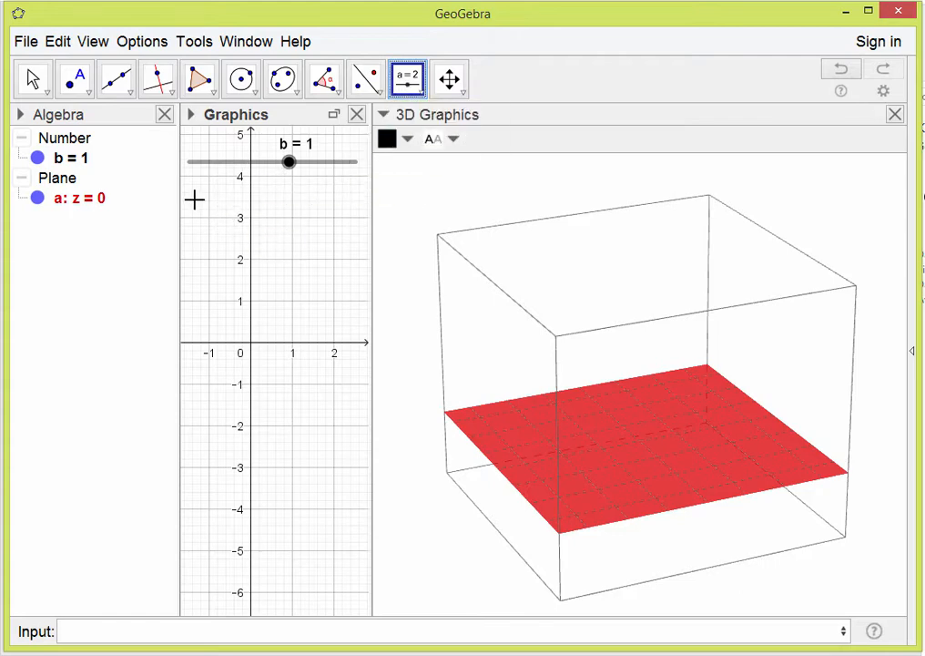
{"action": "left_click", "coordinate": [192, 196]}
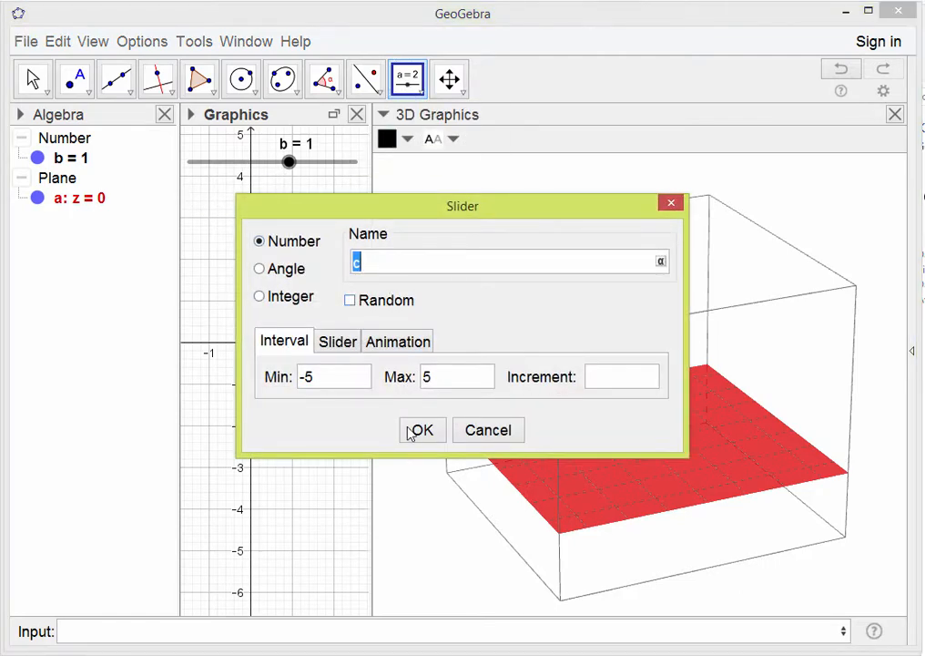
{"action": "left_click", "coordinate": [419, 428]}
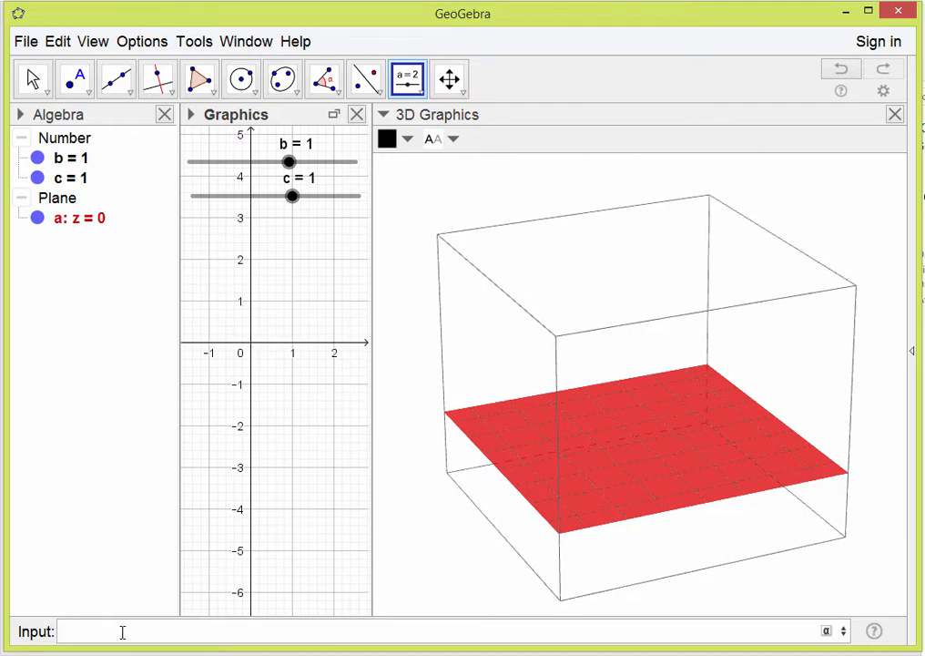
- Create a line from the equation -x+y=b so that the first slider controls it
{"action": "type", "text": "-x+"}
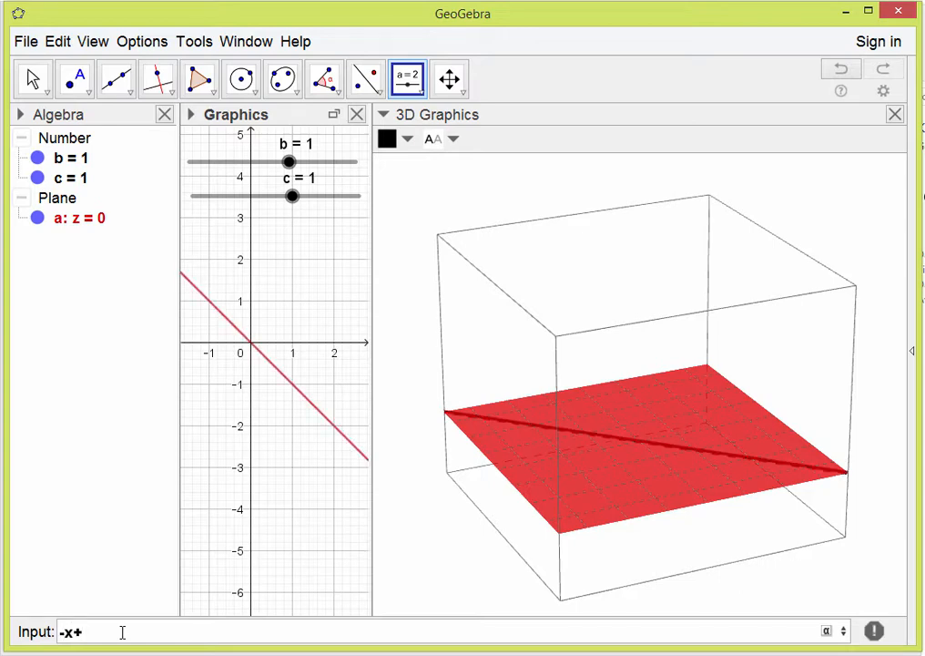
{"action": "type", "text": "y=b"}
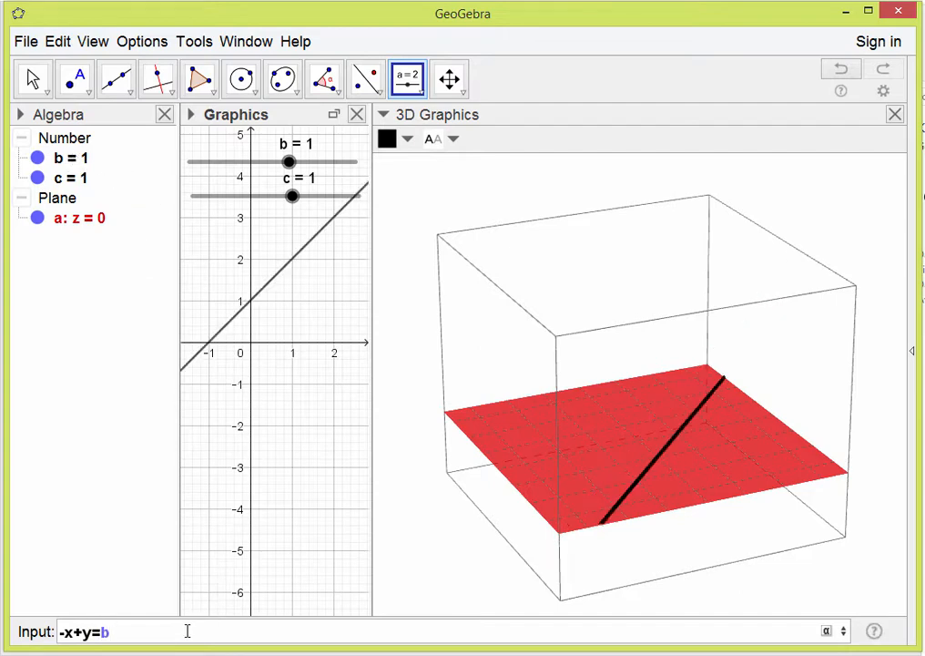
{"action": "key", "text": "Return"}
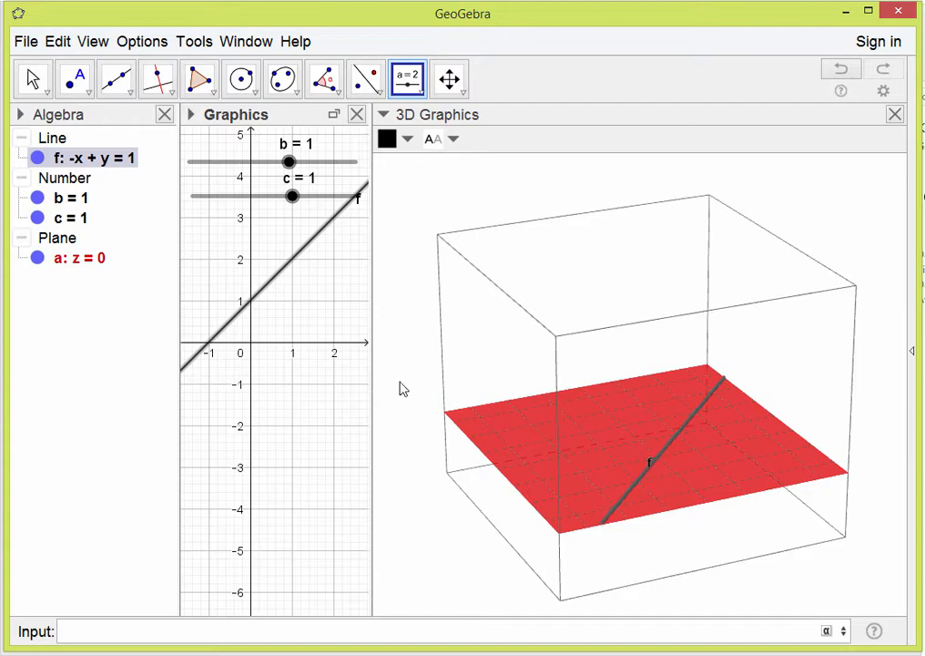
- Test the two sliders by moving b down to -0.75 and c down to 0.1
{"action": "left_click_drag", "start_coordinate": [288, 162], "coordinate": [251, 176]}
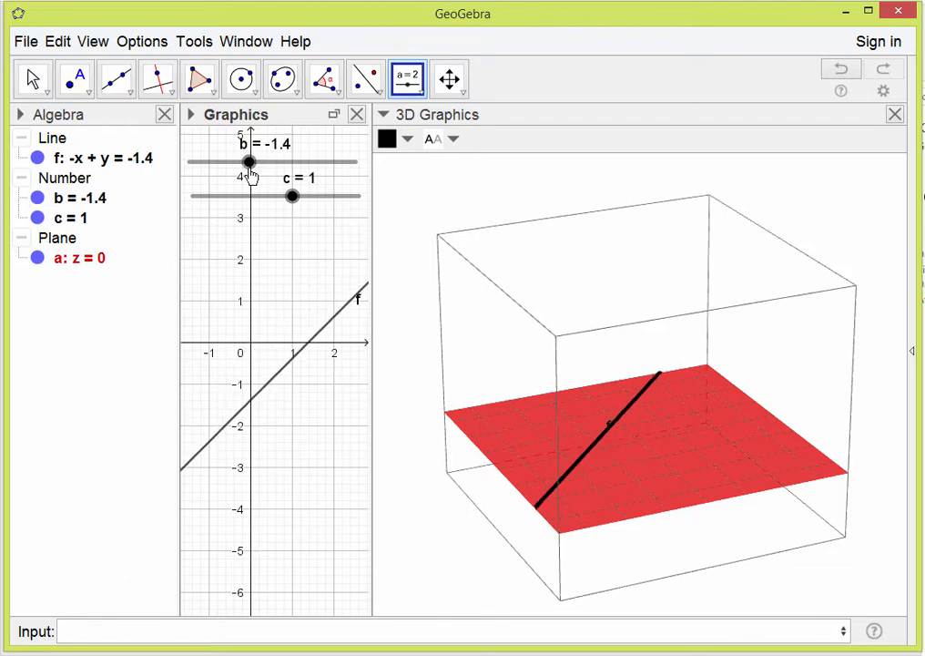
{"action": "mouse_move", "coordinate": [250, 164]}
{"action": "left_mouse_down"}
{"action": "mouse_move", "coordinate": [233, 162]}
{"action": "mouse_move", "coordinate": [261, 164]}
{"action": "left_mouse_up"}
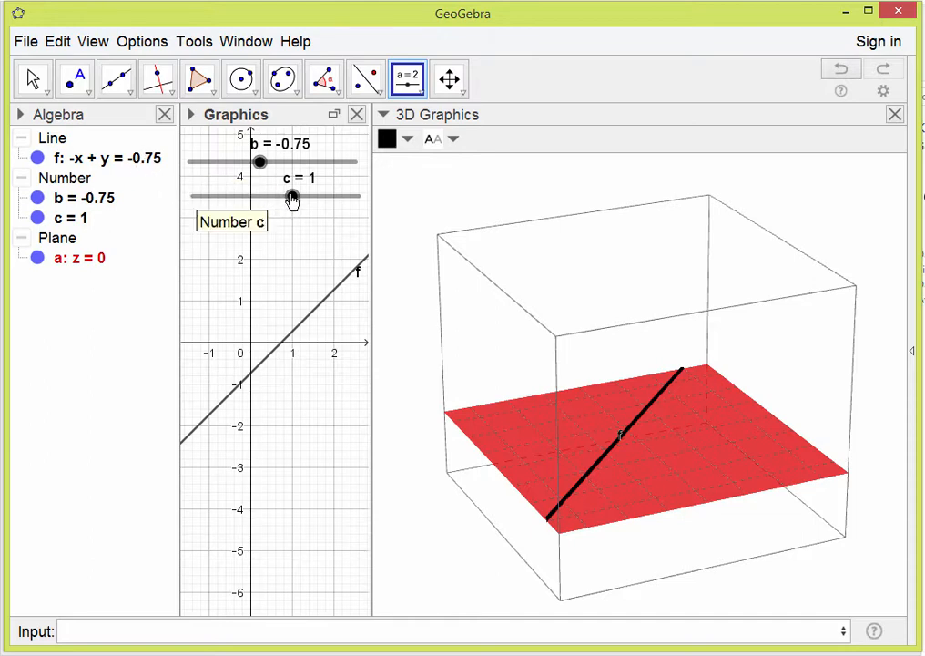
{"action": "mouse_move", "coordinate": [291, 198]}
{"action": "left_mouse_down"}
{"action": "mouse_move", "coordinate": [275, 198]}
{"action": "mouse_move", "coordinate": [284, 196]}
{"action": "left_mouse_up"}
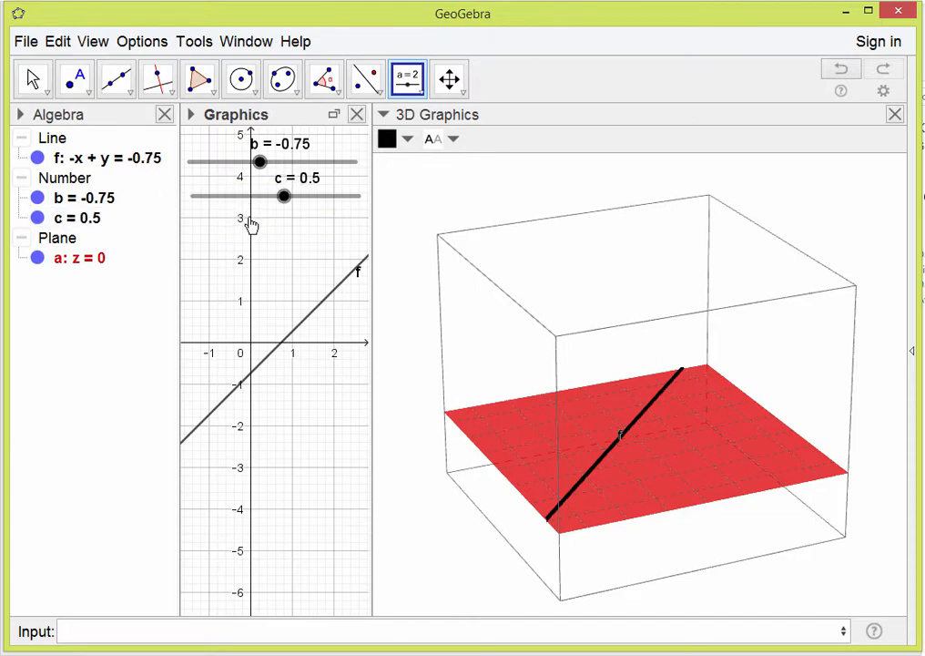
{"action": "left_click_drag", "start_coordinate": [188, 199], "coordinate": [278, 199]}
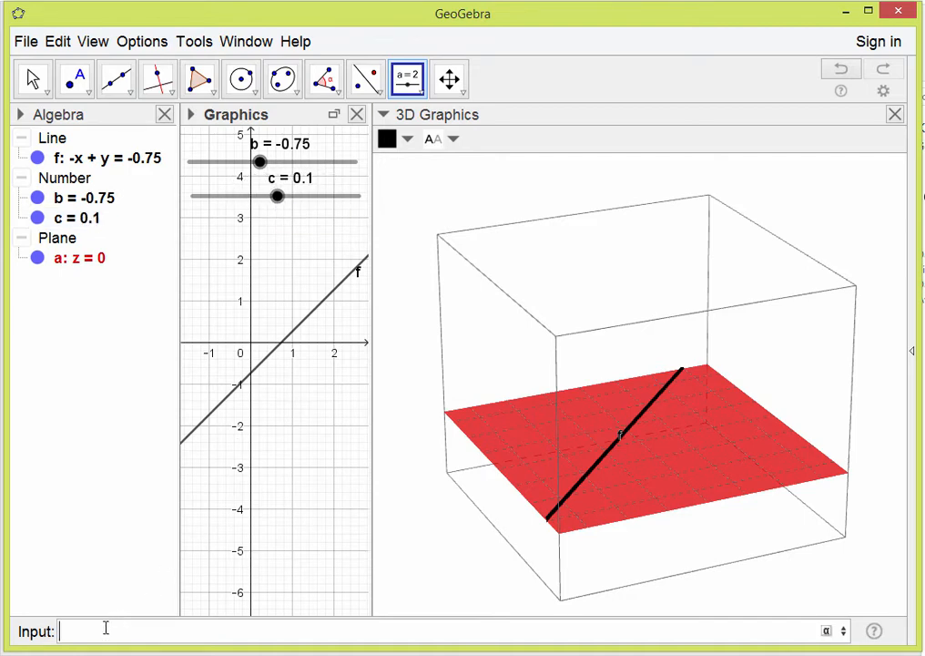
- Create a second line parallel to the first from the equation -x+y=c
{"action": "left_click", "coordinate": [106, 627]}
{"action": "type", "text": "-x+"}
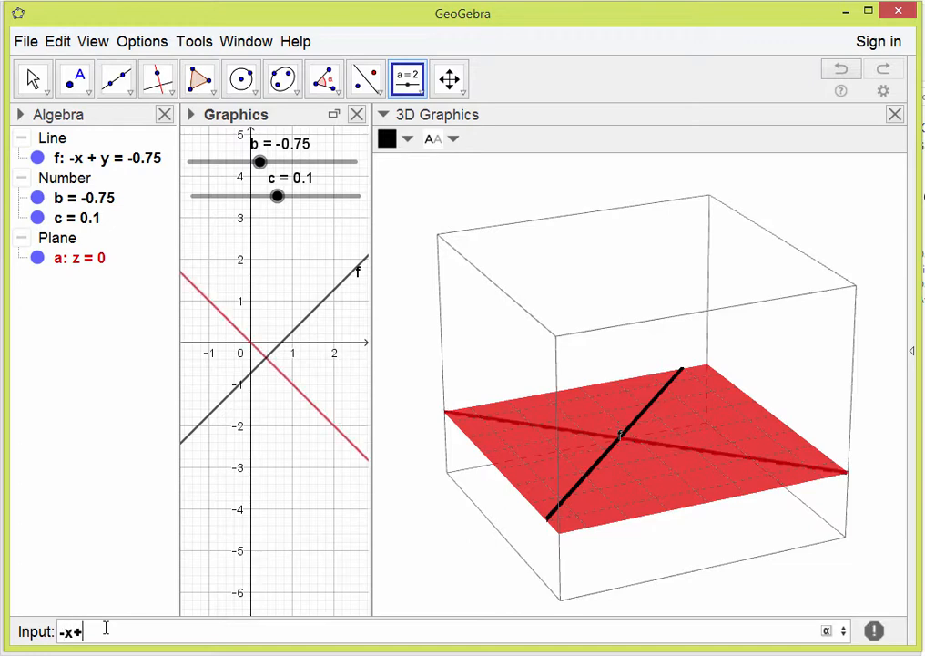
{"action": "type", "text": "y=c"}
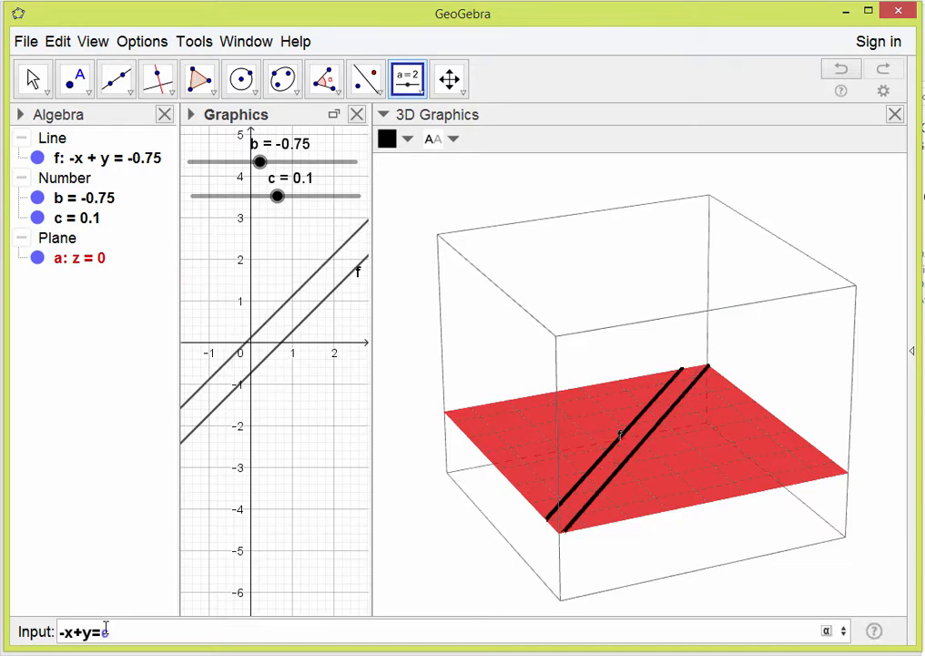
{"action": "key", "text": "Return"}
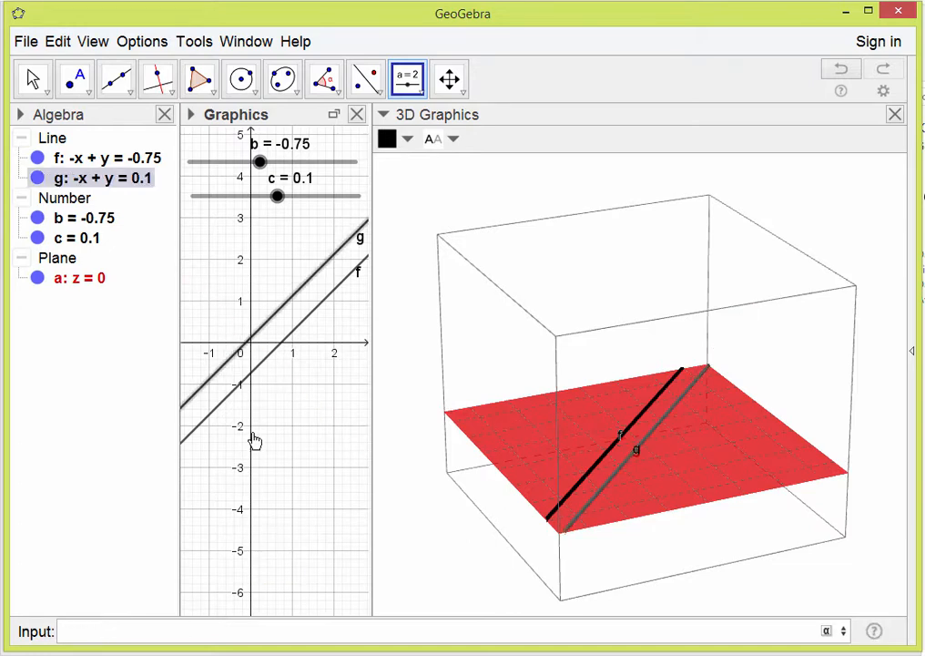
- Spread the two parallel lines apart by setting slider b to -1.1 and slider c to 0.9
{"action": "left_click_drag", "start_coordinate": [275, 196], "coordinate": [292, 195]}
{"action": "mouse_move", "coordinate": [260, 161]}
{"action": "left_mouse_down"}
{"action": "mouse_move", "coordinate": [225, 166]}
{"action": "mouse_move", "coordinate": [267, 162]}
{"action": "mouse_move", "coordinate": [234, 162]}
{"action": "mouse_move", "coordinate": [253, 161]}
{"action": "left_mouse_up"}
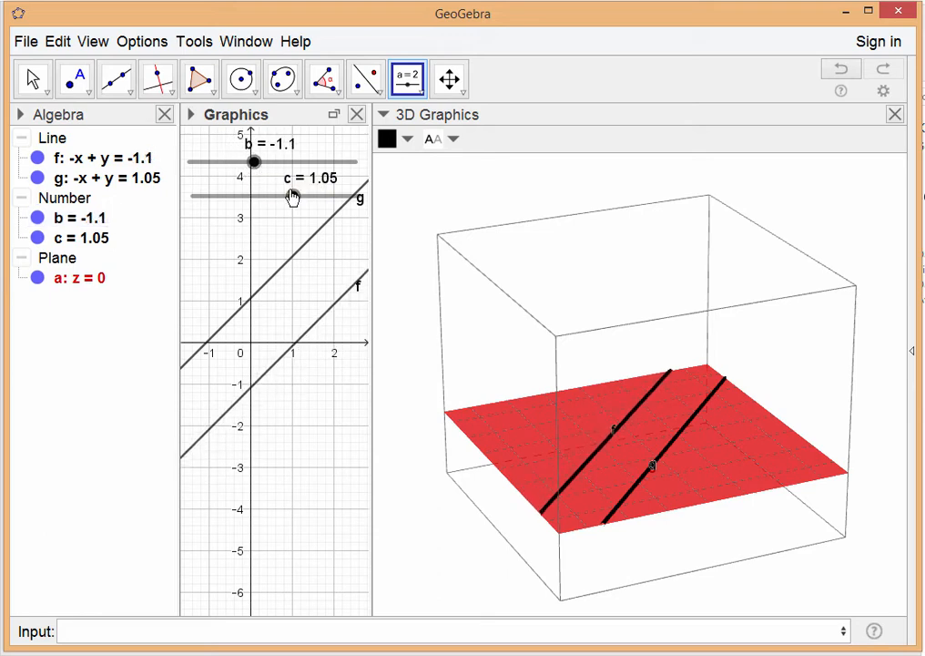
{"action": "mouse_move", "coordinate": [295, 195]}
{"action": "left_mouse_down"}
{"action": "mouse_move", "coordinate": [257, 197]}
{"action": "mouse_move", "coordinate": [287, 195]}
{"action": "left_mouse_up"}
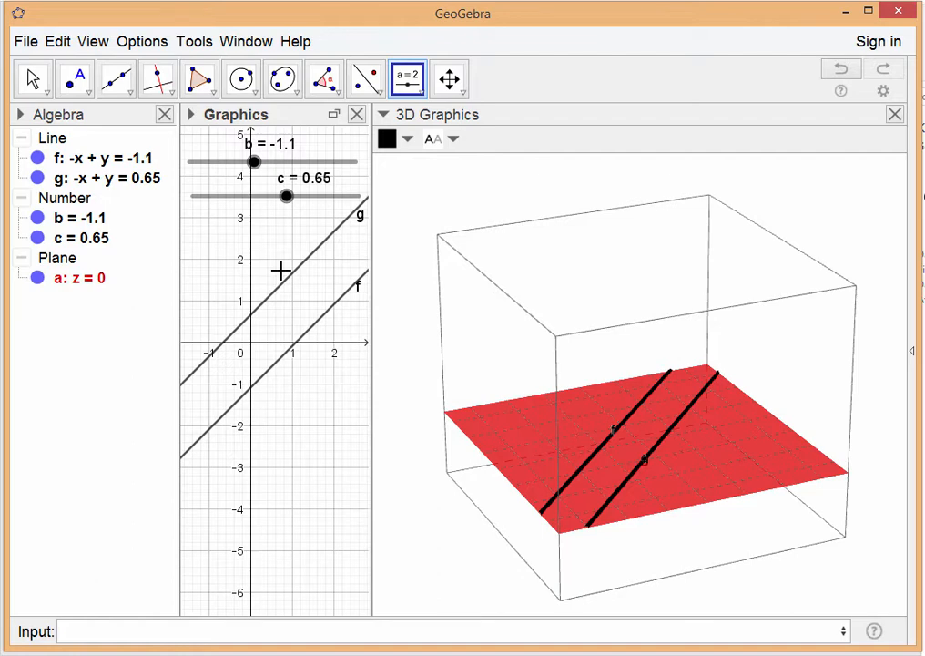
{"action": "mouse_move", "coordinate": [286, 196]}
{"action": "left_mouse_down"}
{"action": "mouse_move", "coordinate": [255, 199]}
{"action": "mouse_move", "coordinate": [291, 197]}
{"action": "left_mouse_up"}
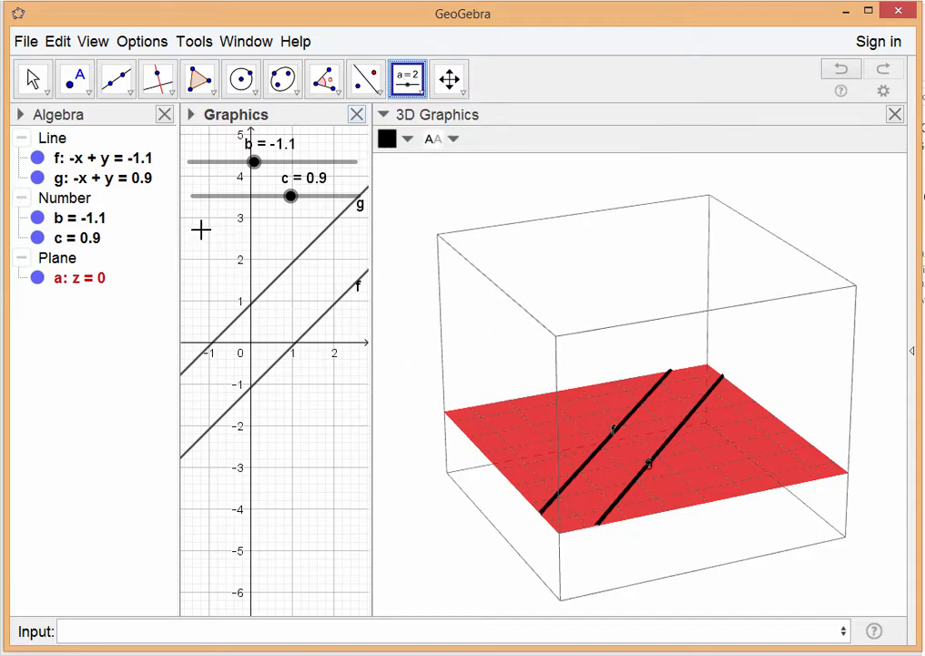
- Add a third number slider with the default name and range -5 to 5 below slider c, and return to the Move tool
{"action": "left_click", "coordinate": [195, 227]}
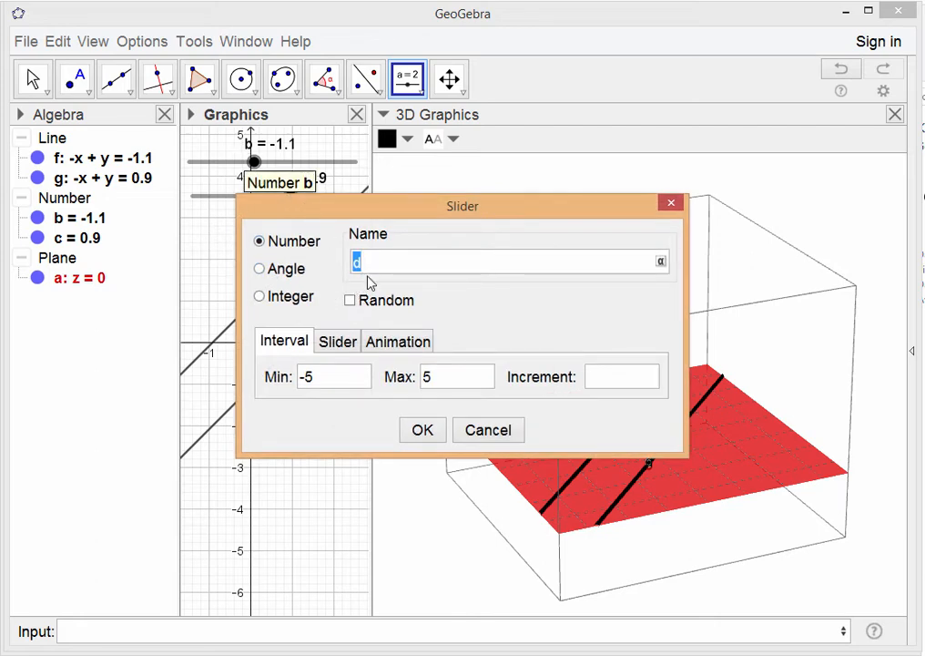
{"action": "left_click", "coordinate": [424, 429]}
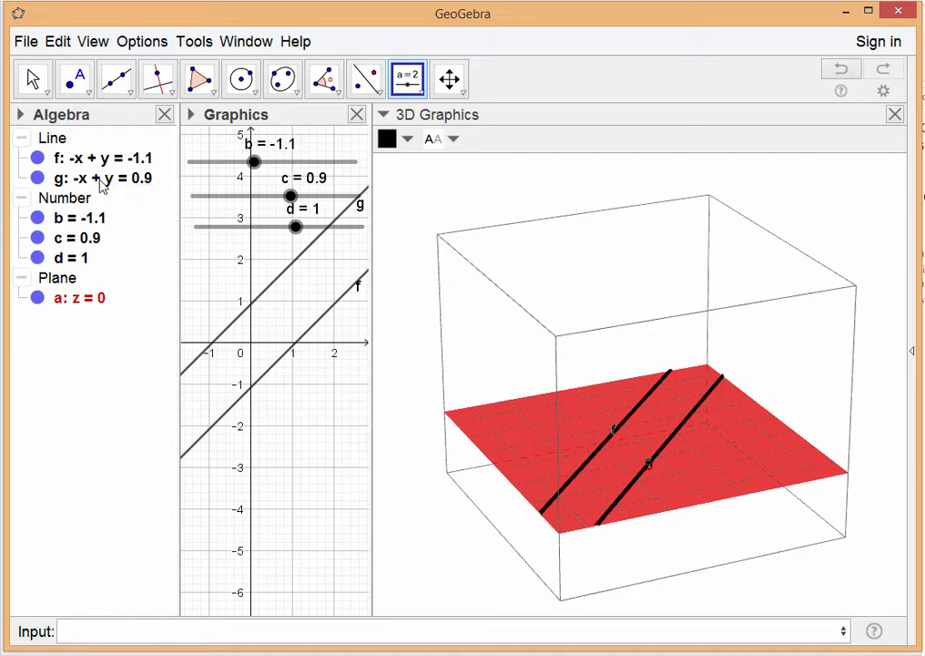
{"action": "left_click", "coordinate": [32, 79]}
{"action": "left_click", "coordinate": [91, 159]}
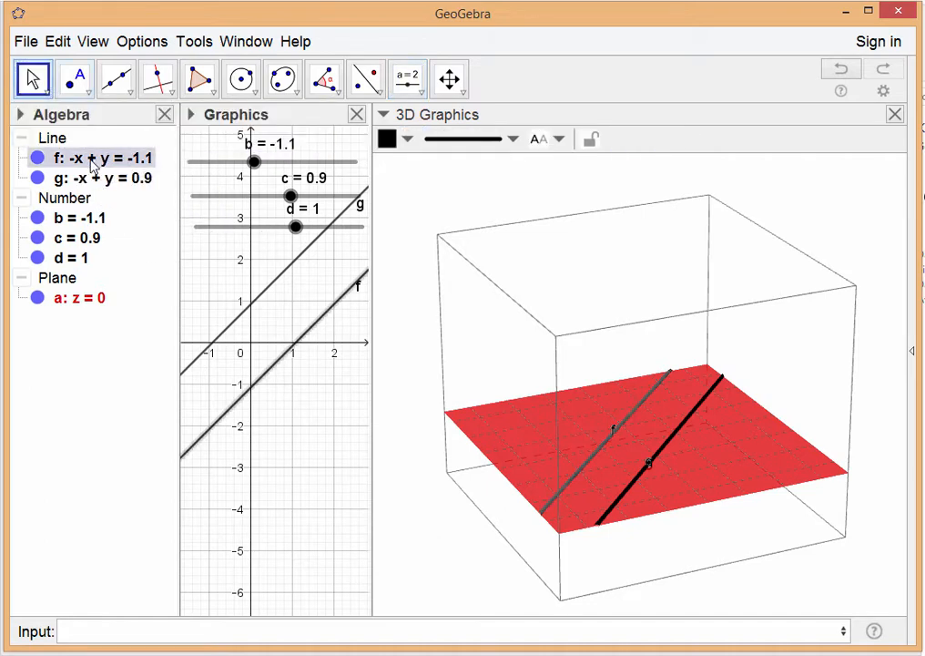
{"action": "left_click", "coordinate": [102, 177]}
{"action": "left_click", "coordinate": [87, 160]}
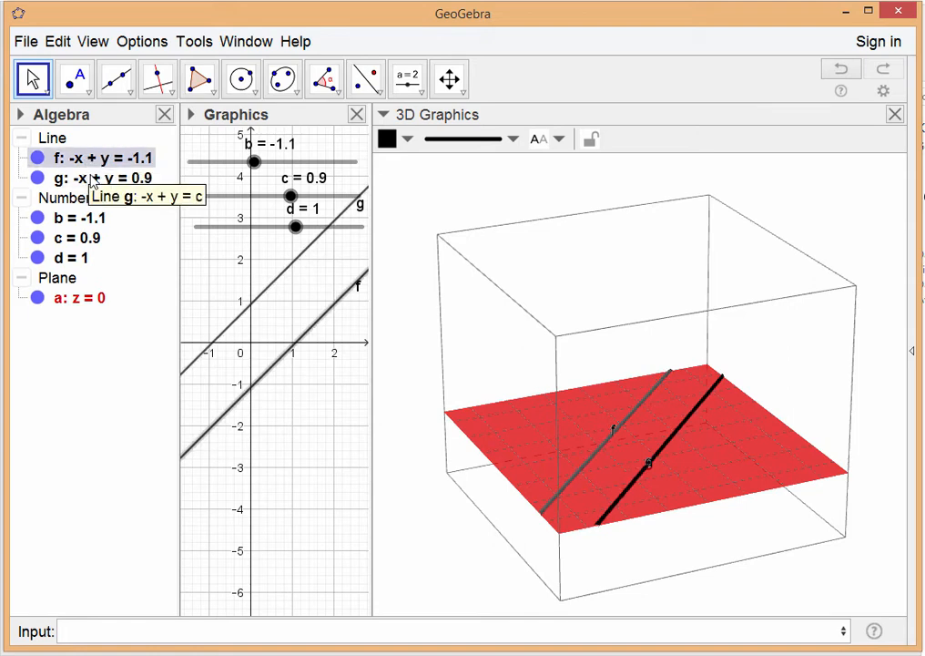
{"action": "left_click", "coordinate": [93, 179]}
- Move slider d to -1.6 and briefly start and stop its animation
{"action": "left_click", "coordinate": [256, 229]}
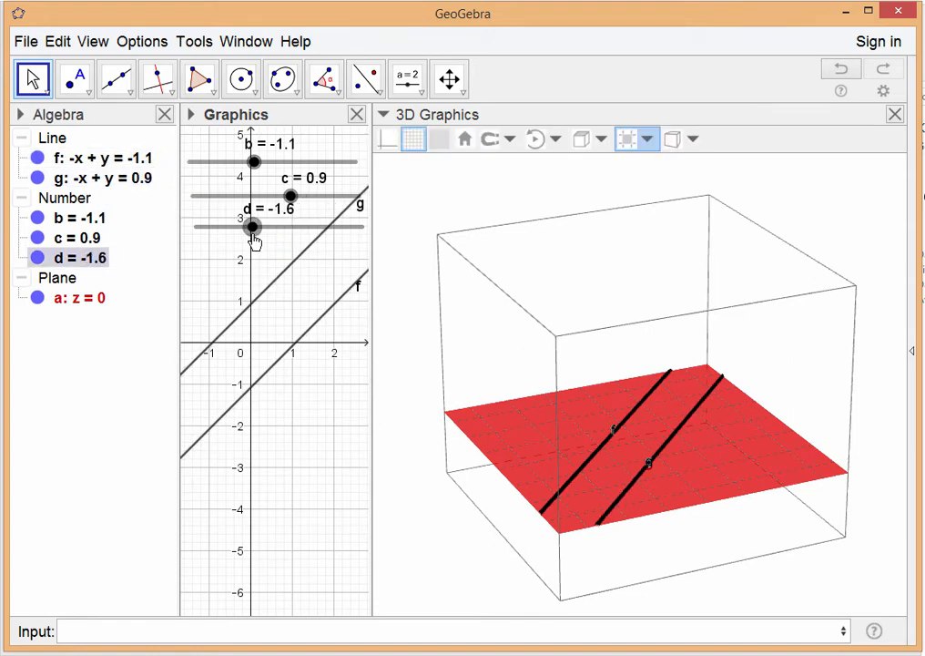
{"action": "right_click", "coordinate": [274, 233]}
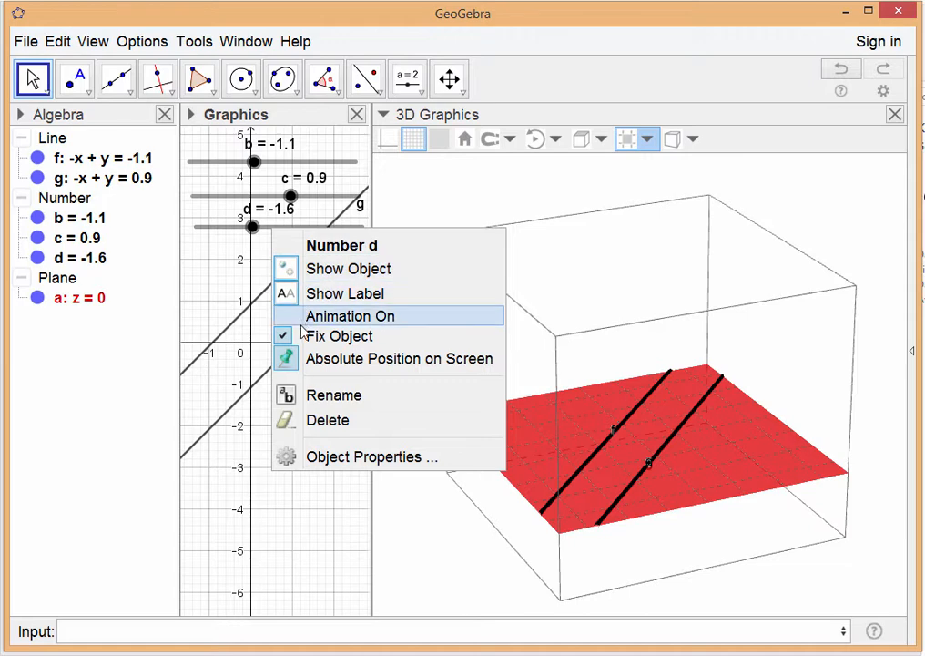
{"action": "left_click", "coordinate": [305, 318]}
{"action": "right_click", "coordinate": [269, 233]}
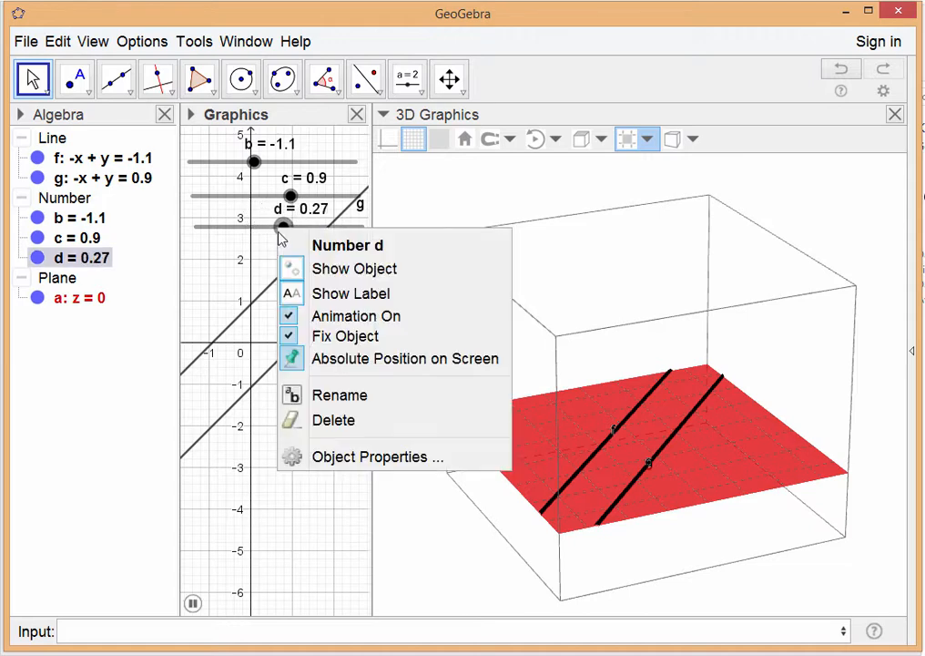
{"action": "left_click", "coordinate": [305, 323]}
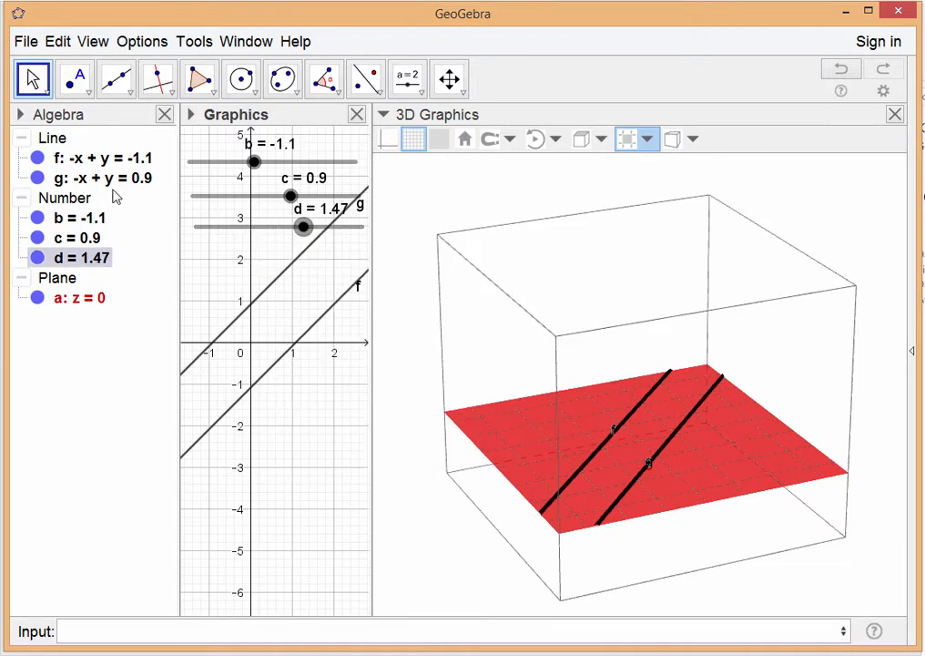
- Redefine line g as -x + dy = c so that slider d controls its slope
{"action": "left_click", "coordinate": [97, 177]}
{"action": "left_click", "coordinate": [89, 168]}
{"action": "left_click", "coordinate": [93, 177]}
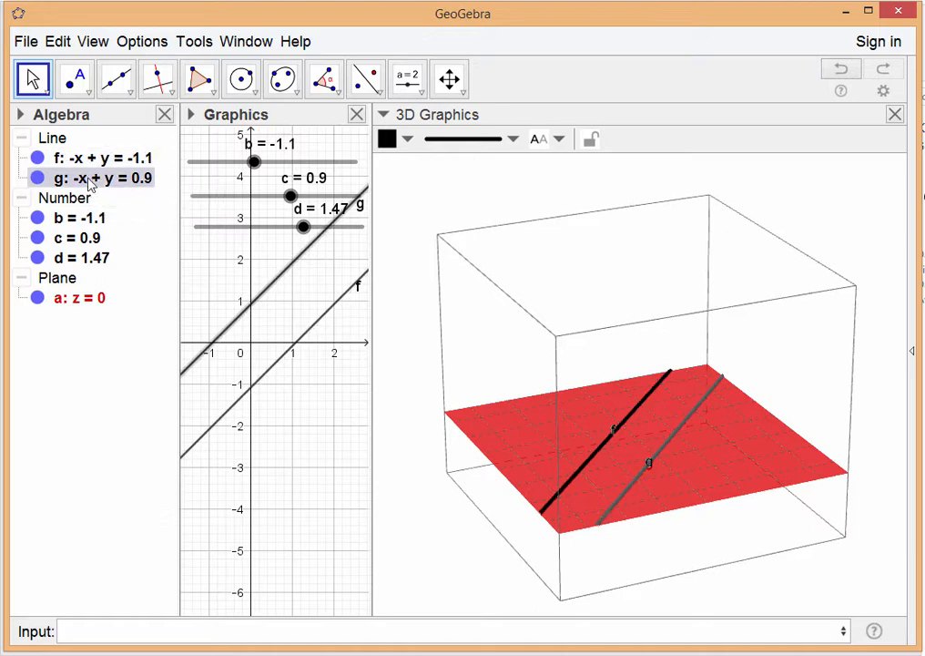
{"action": "left_click", "coordinate": [91, 160]}
{"action": "left_click", "coordinate": [95, 179]}
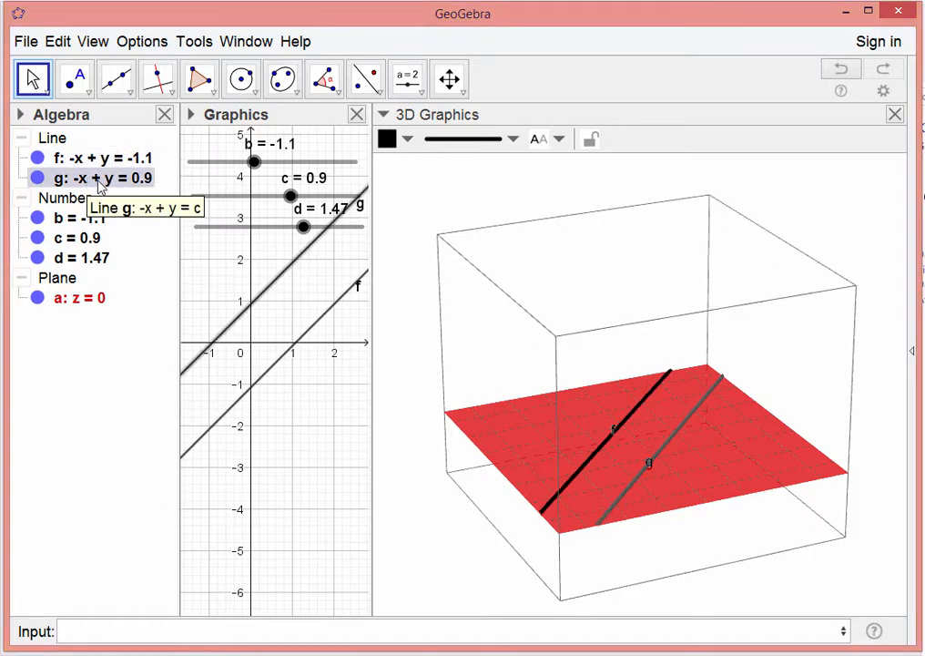
{"action": "double_click", "coordinate": [107, 180]}
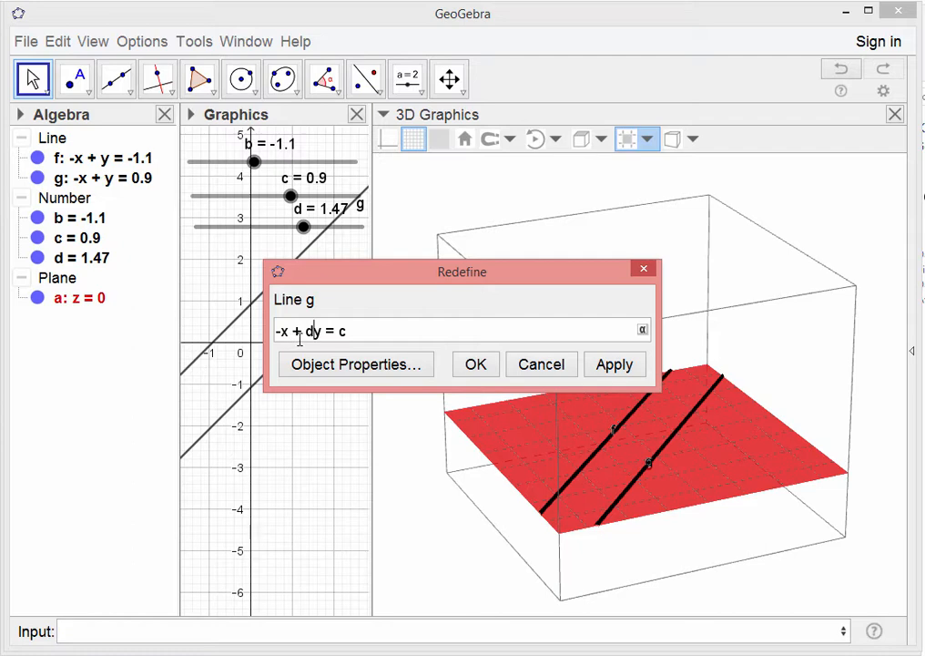
{"action": "left_click", "coordinate": [492, 367]}
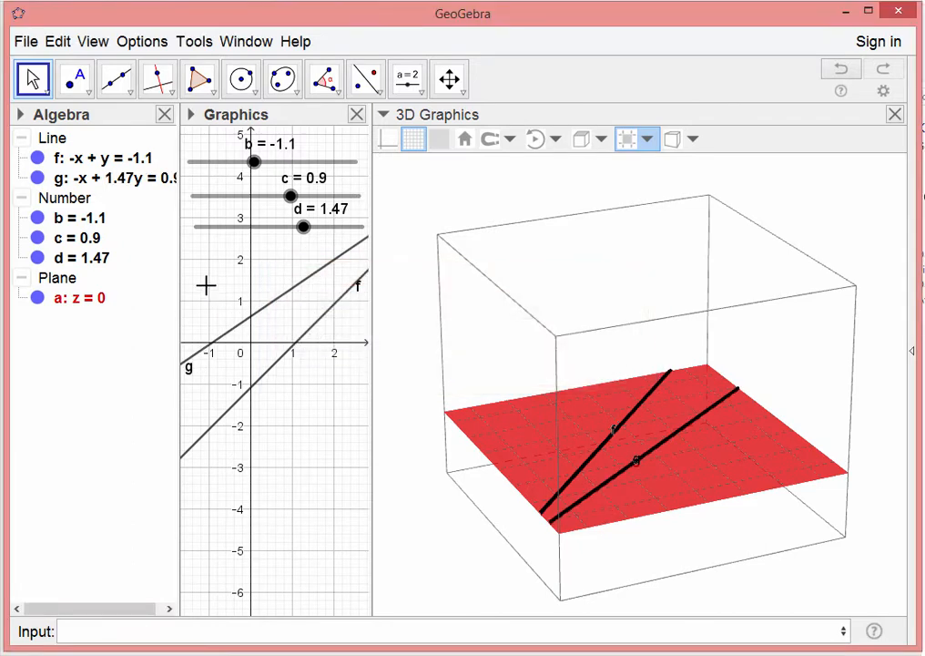
- Move slider d to 1.05 and limit its maximum to 1 in its properties
{"action": "mouse_move", "coordinate": [304, 233]}
{"action": "left_mouse_down"}
{"action": "mouse_move", "coordinate": [284, 229]}
{"action": "mouse_move", "coordinate": [191, 257]}
{"action": "mouse_move", "coordinate": [381, 248]}
{"action": "mouse_move", "coordinate": [290, 257]}
{"action": "mouse_move", "coordinate": [310, 251]}
{"action": "mouse_move", "coordinate": [299, 253]}
{"action": "mouse_move", "coordinate": [300, 234]}
{"action": "left_mouse_up"}
{"action": "right_click", "coordinate": [299, 232]}
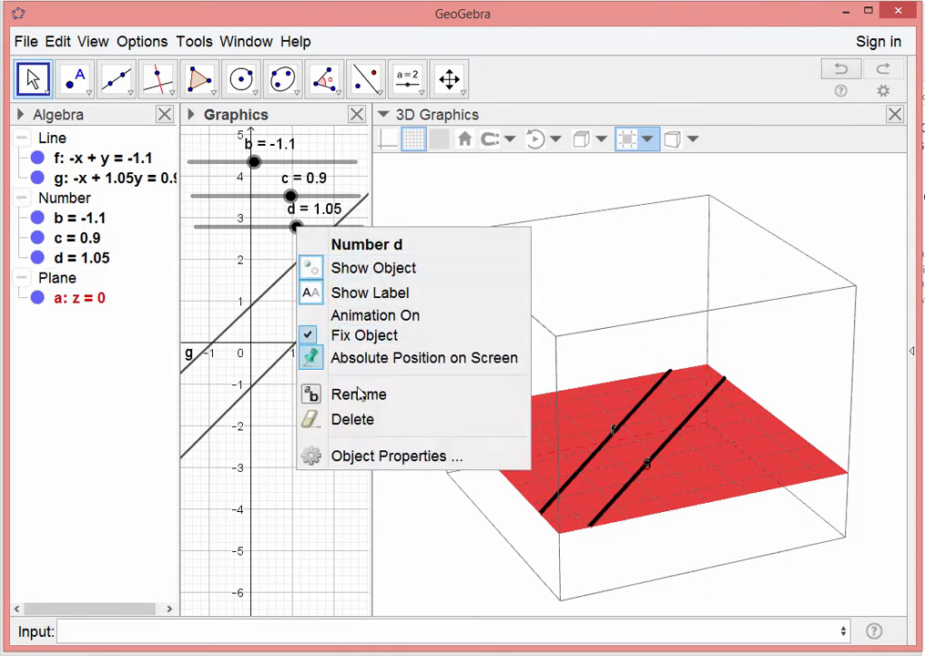
{"action": "left_click", "coordinate": [351, 452]}
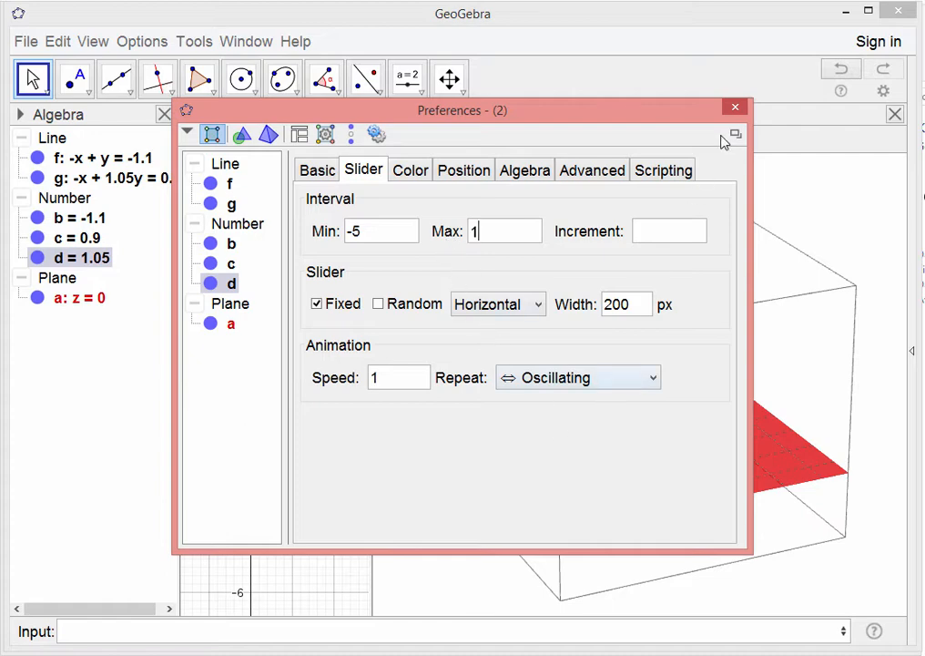
{"action": "left_click", "coordinate": [735, 108]}
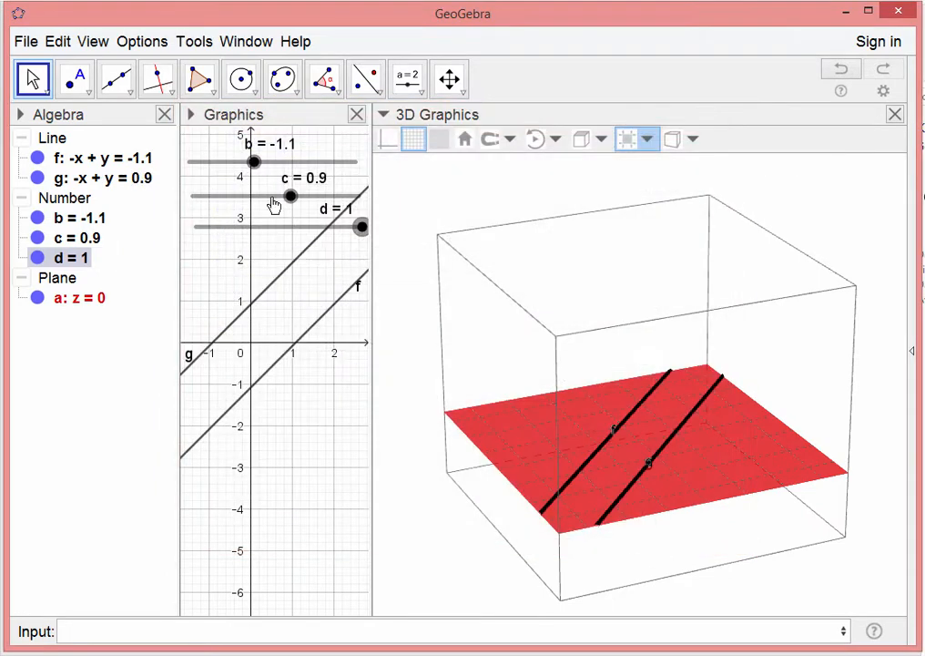
- Move slider d to 0.01 and set its minimum to 0 in its properties
{"action": "left_click_drag", "start_coordinate": [362, 234], "coordinate": [335, 233]}
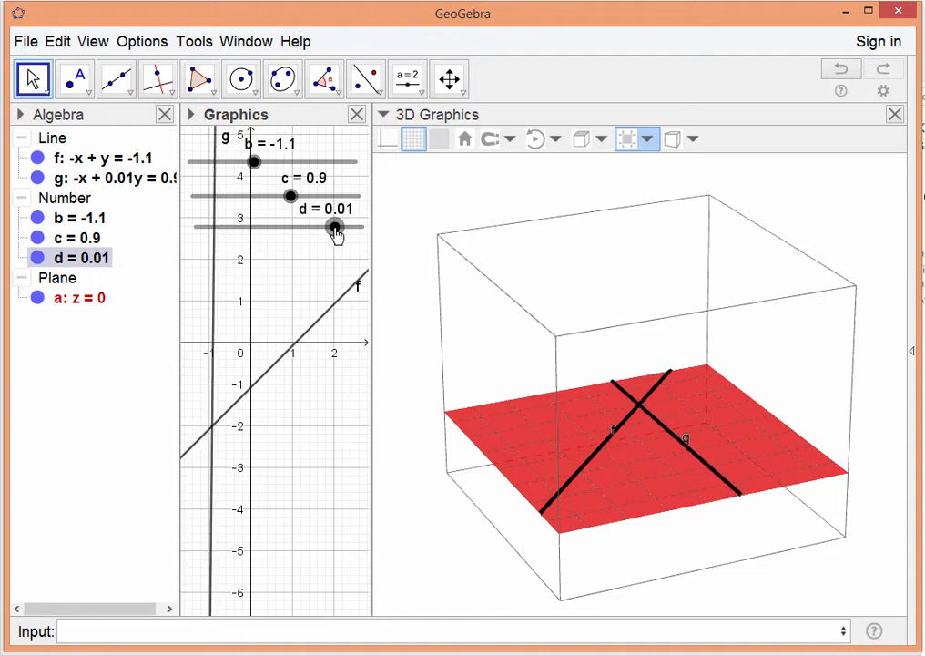
{"action": "right_click", "coordinate": [335, 229]}
{"action": "left_click", "coordinate": [383, 455]}
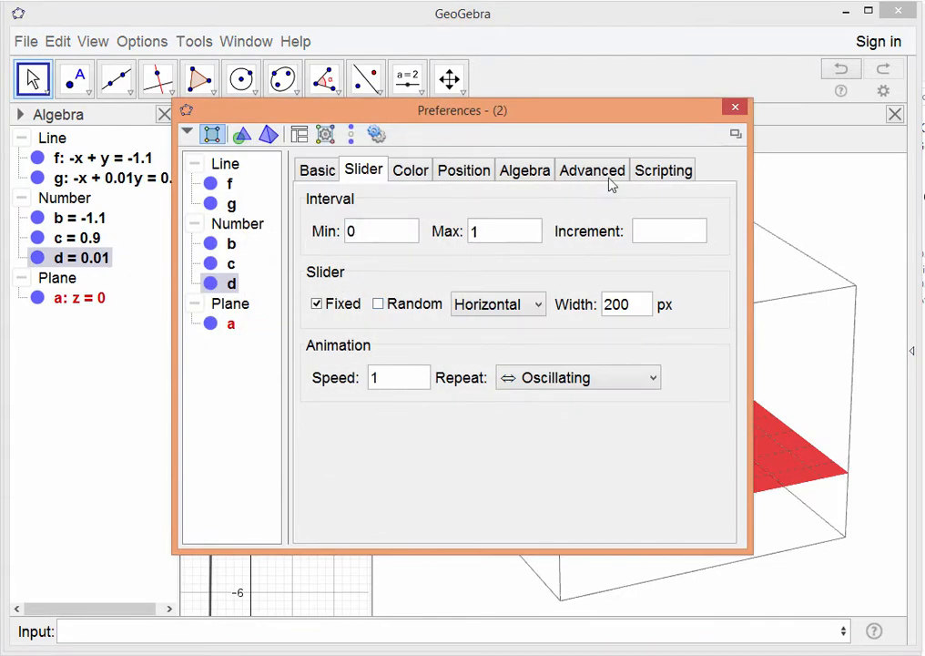
{"action": "left_click", "coordinate": [734, 109]}
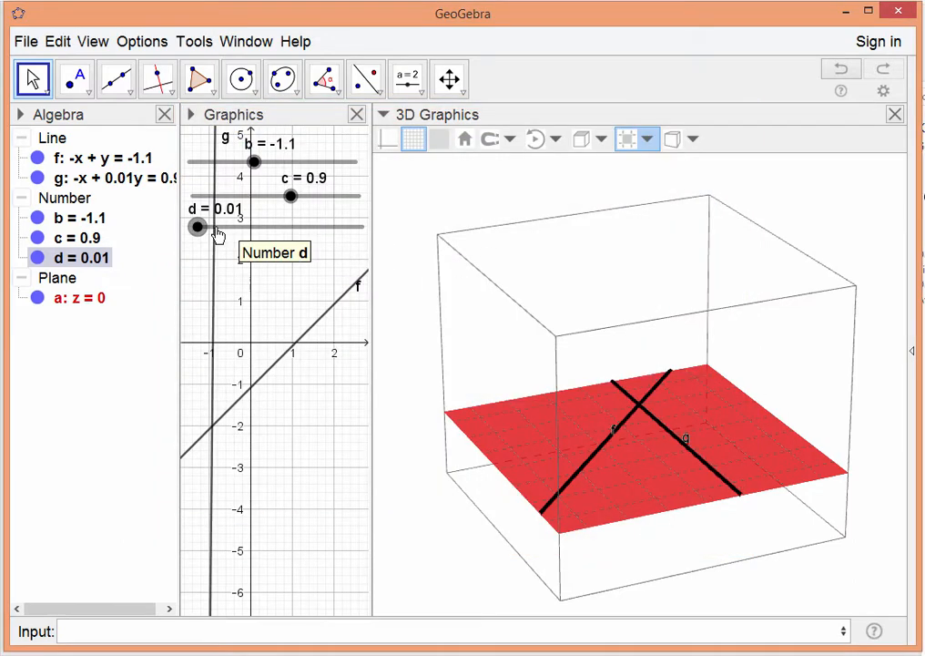
- Vary sliders c and d, ending at c = -1.2 and d = 1 to bring line g almost onto line f
{"action": "left_click_drag", "start_coordinate": [198, 227], "coordinate": [284, 213]}
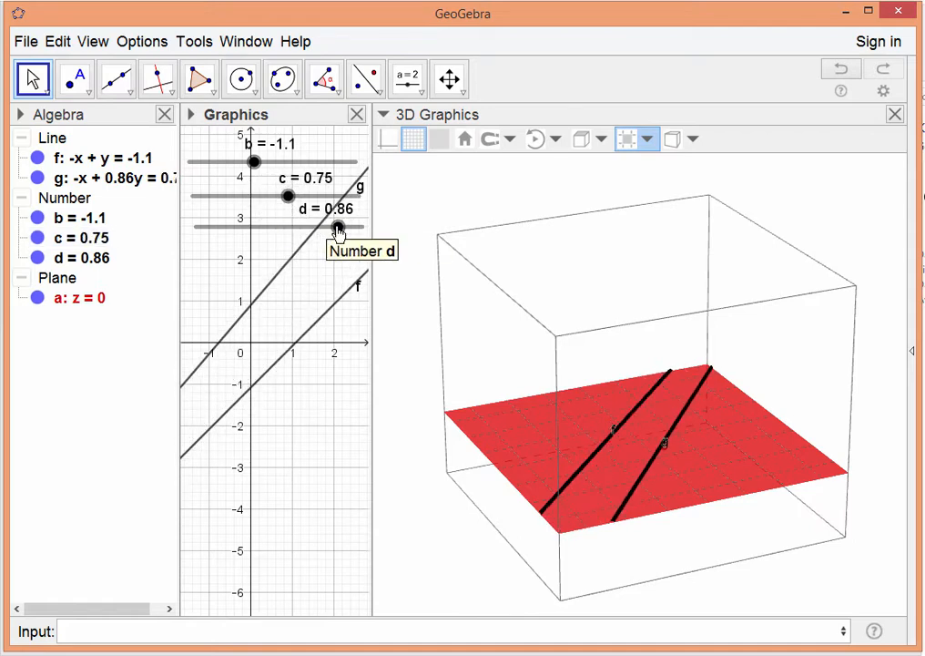
{"action": "mouse_move", "coordinate": [337, 226]}
{"action": "left_mouse_down"}
{"action": "mouse_move", "coordinate": [382, 232]}
{"action": "mouse_move", "coordinate": [189, 244]}
{"action": "mouse_move", "coordinate": [347, 231]}
{"action": "left_mouse_up"}
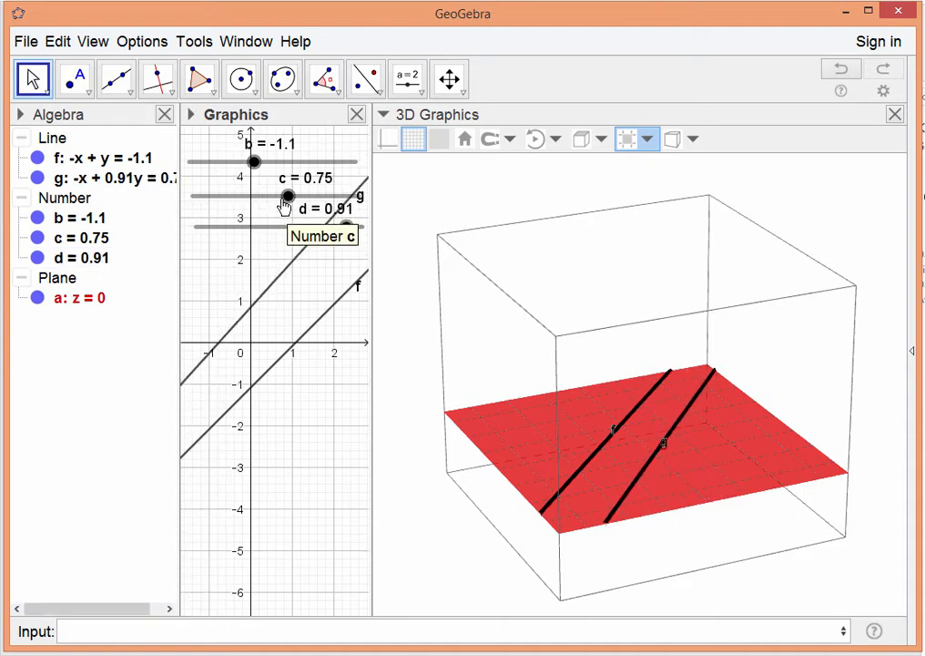
{"action": "left_click_drag", "start_coordinate": [289, 199], "coordinate": [255, 197]}
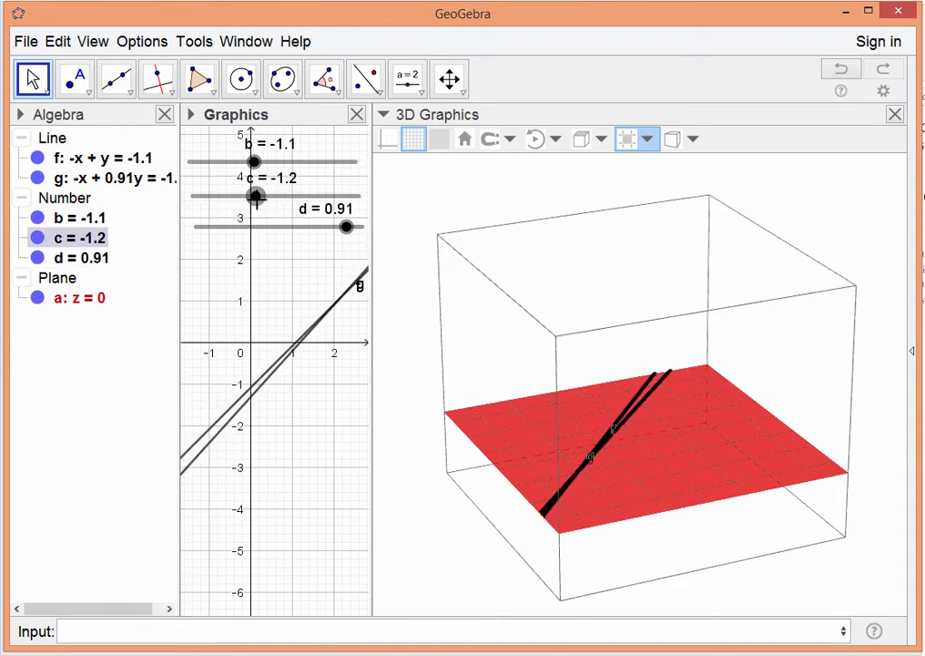
{"action": "left_click_drag", "start_coordinate": [346, 227], "coordinate": [379, 228]}
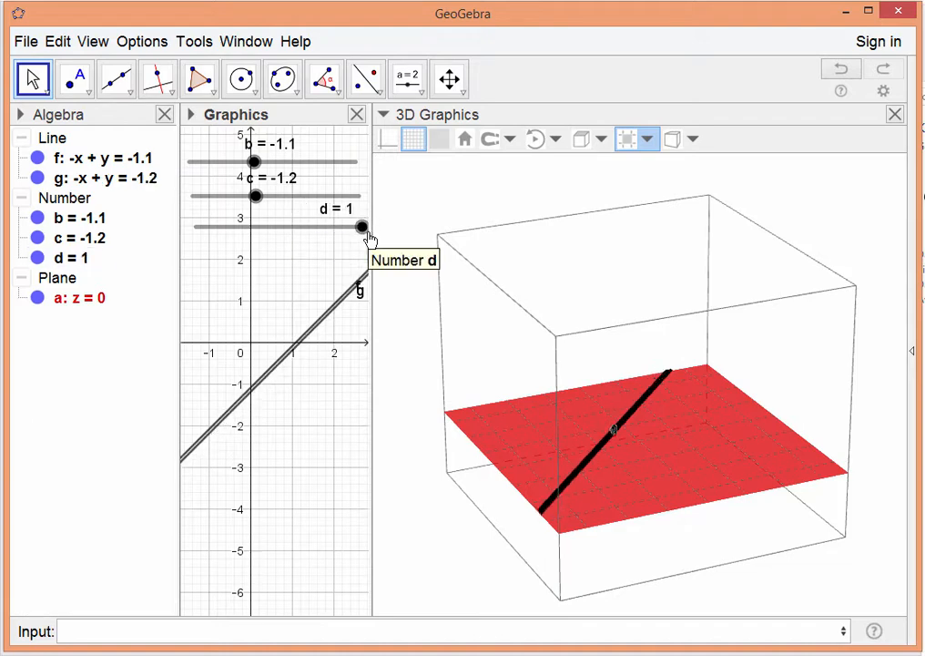
- Set slider c to -0.1 to separate line g from line f on the plane
{"action": "left_click_drag", "start_coordinate": [257, 198], "coordinate": [275, 202]}
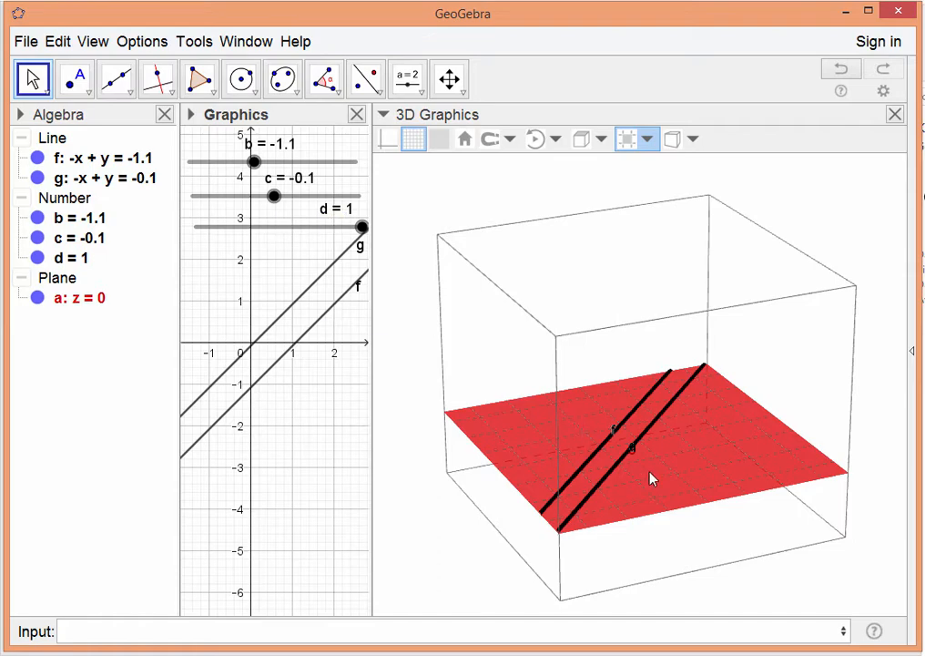
{"action": "mouse_move", "coordinate": [653, 479]}
{"action": "left_mouse_down"}
{"action": "mouse_move", "coordinate": [677, 442]}
{"action": "mouse_move", "coordinate": [697, 463]}
{"action": "mouse_move", "coordinate": [746, 469]}
{"action": "mouse_move", "coordinate": [624, 477]}
{"action": "mouse_move", "coordinate": [659, 471]}
{"action": "left_mouse_up"}
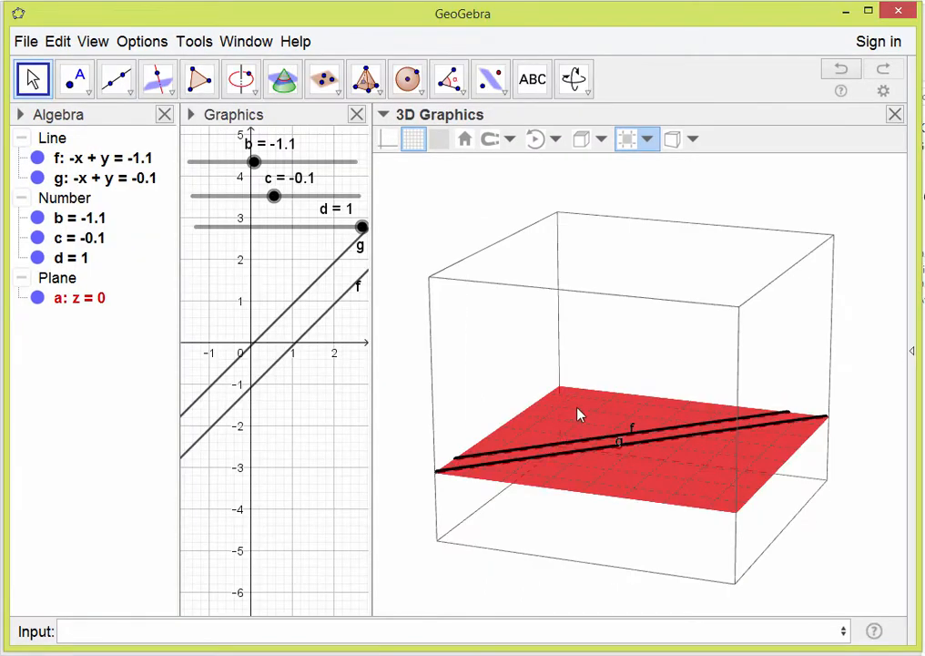
{"action": "left_click_drag", "start_coordinate": [599, 476], "coordinate": [623, 484]}
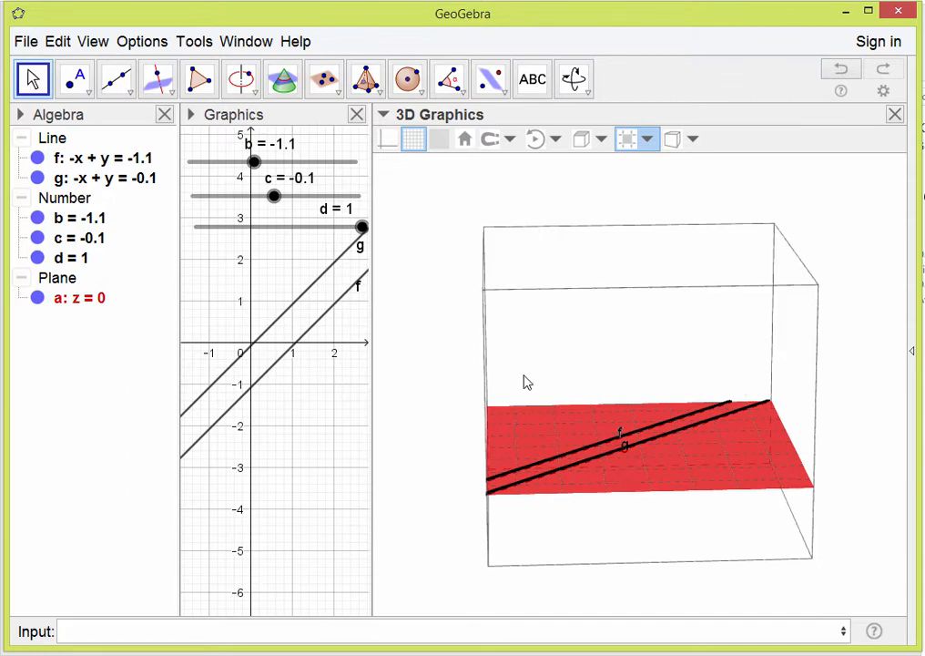
{"action": "left_click_drag", "start_coordinate": [571, 409], "coordinate": [562, 416]}
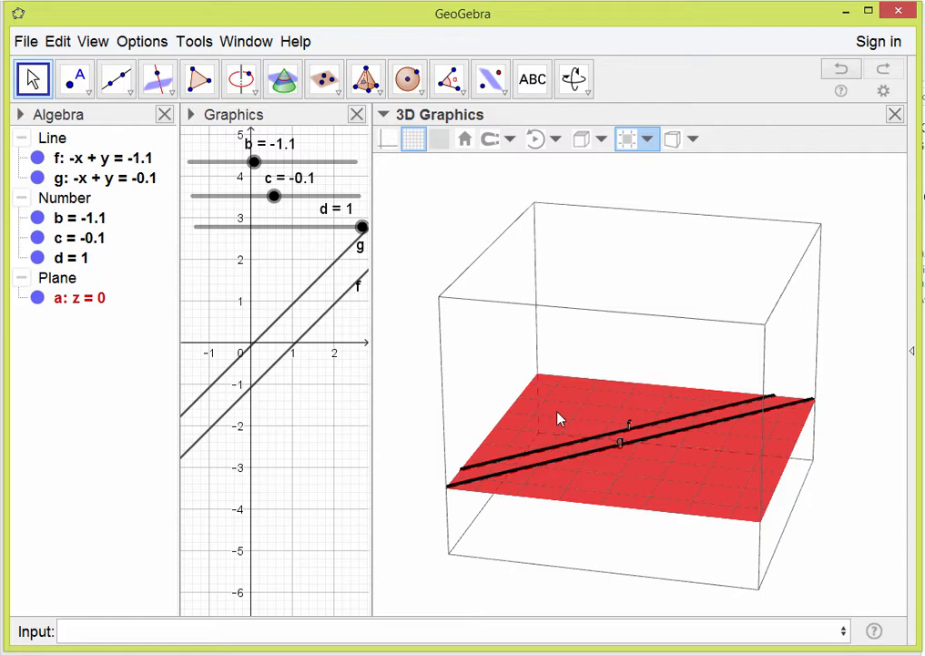
- Show the coordinate axes in the 3D view to read positions above the plane
{"action": "left_click", "coordinate": [388, 138]}
{"action": "left_click_drag", "start_coordinate": [659, 480], "coordinate": [622, 475]}
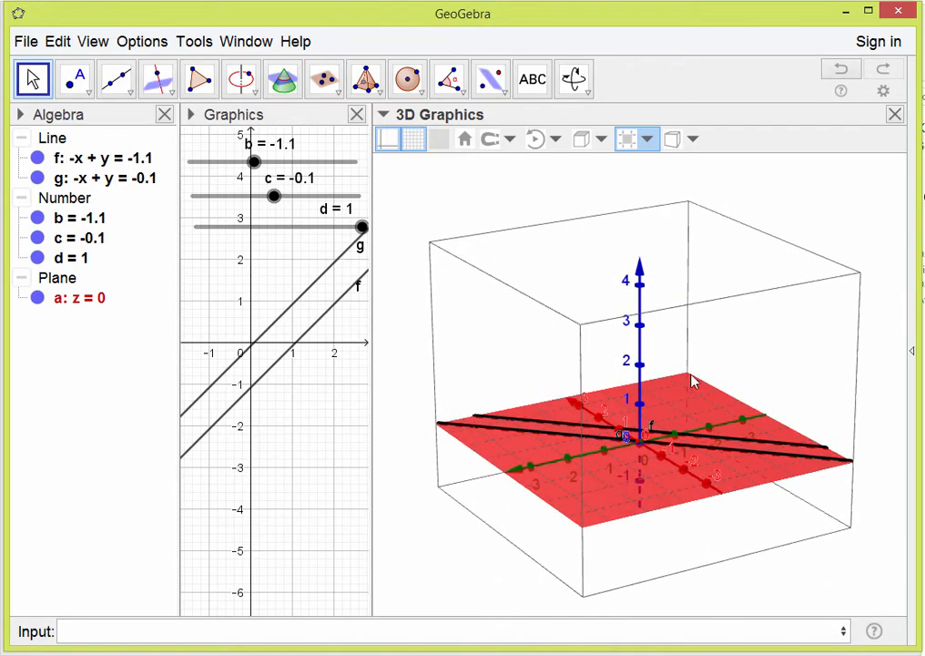
{"action": "right_click_drag", "start_coordinate": [721, 393], "coordinate": [721, 391]}
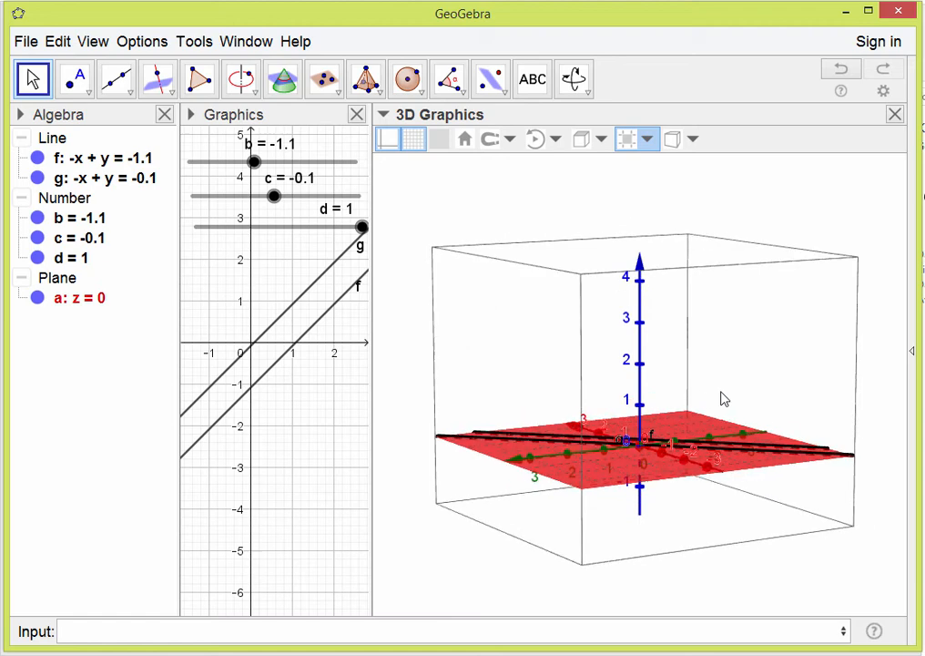
{"action": "right_click_drag", "start_coordinate": [678, 456], "coordinate": [703, 444]}
- Create the point (2, 2, 2) above the red plane
{"action": "left_click", "coordinate": [107, 630]}
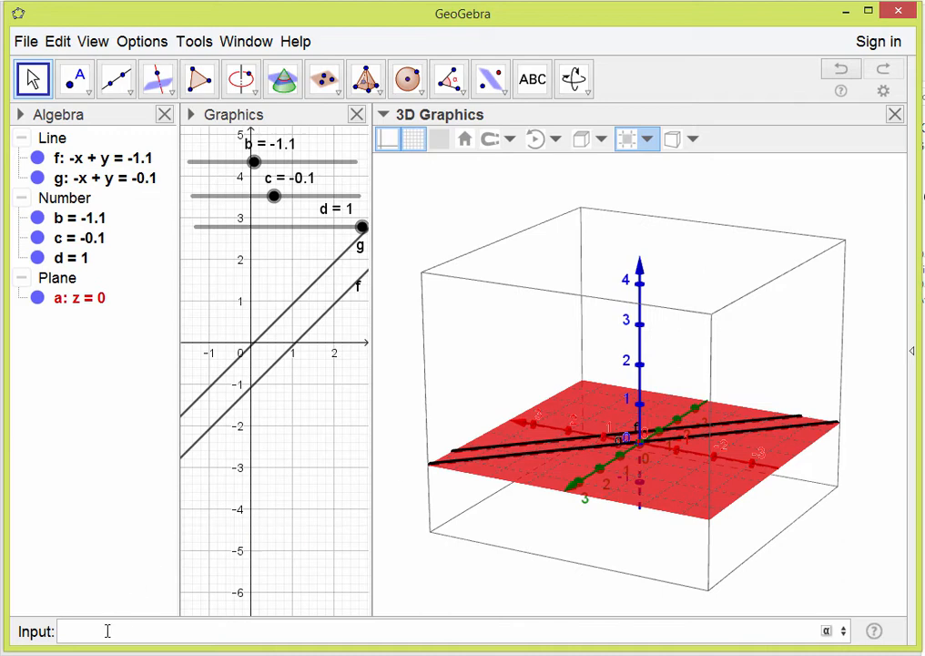
{"action": "type", "text": "("}
{"action": "type", "text": "2,2,2"}
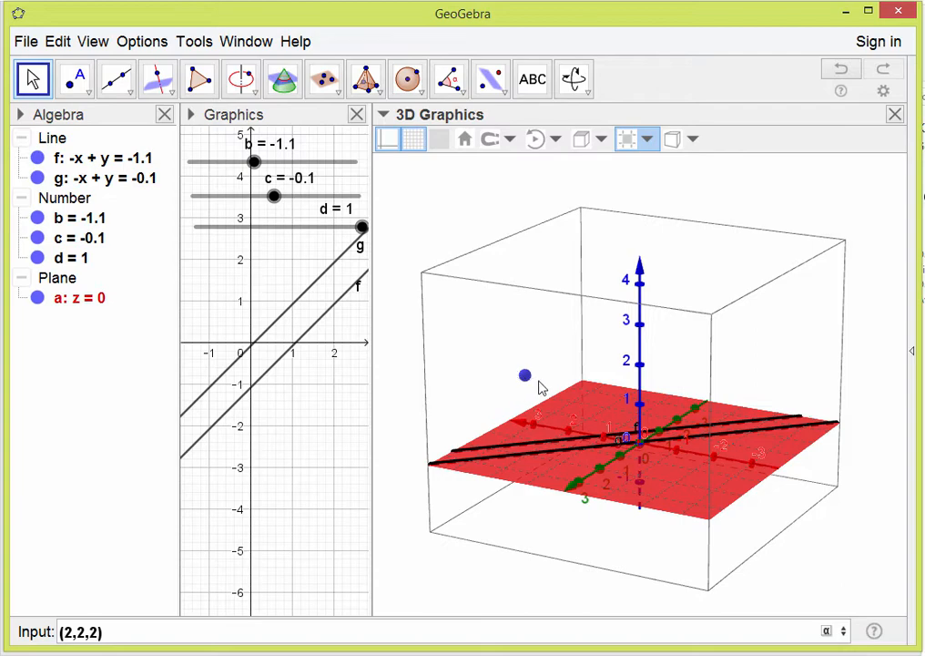
{"action": "key", "text": "Return"}
{"action": "left_click_drag", "start_coordinate": [722, 472], "coordinate": [601, 435]}
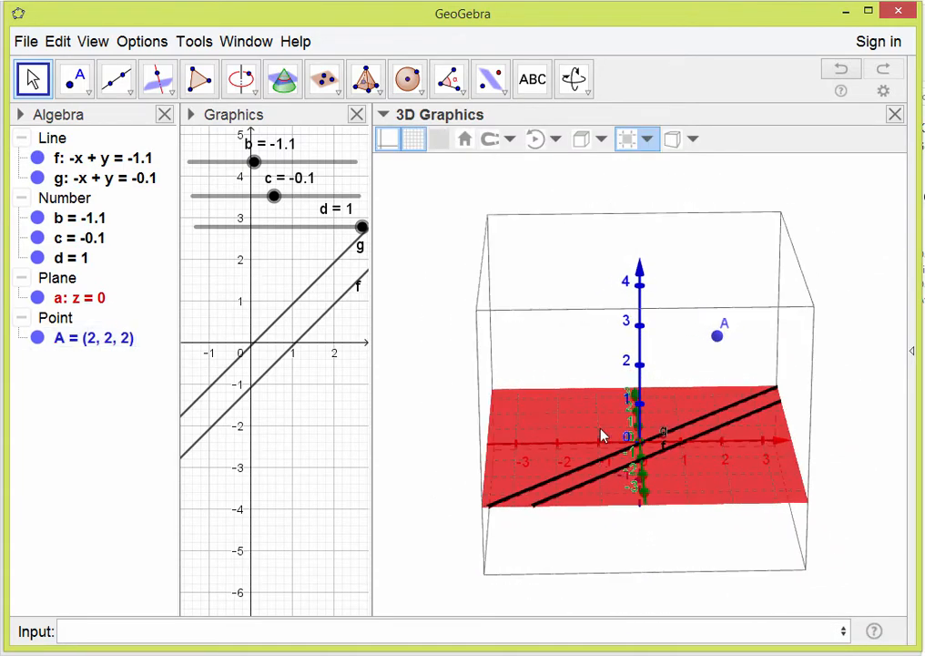
- Create a second point above the plane at (-2, -2, 2)
{"action": "left_click", "coordinate": [600, 140]}
{"action": "left_click", "coordinate": [653, 167]}
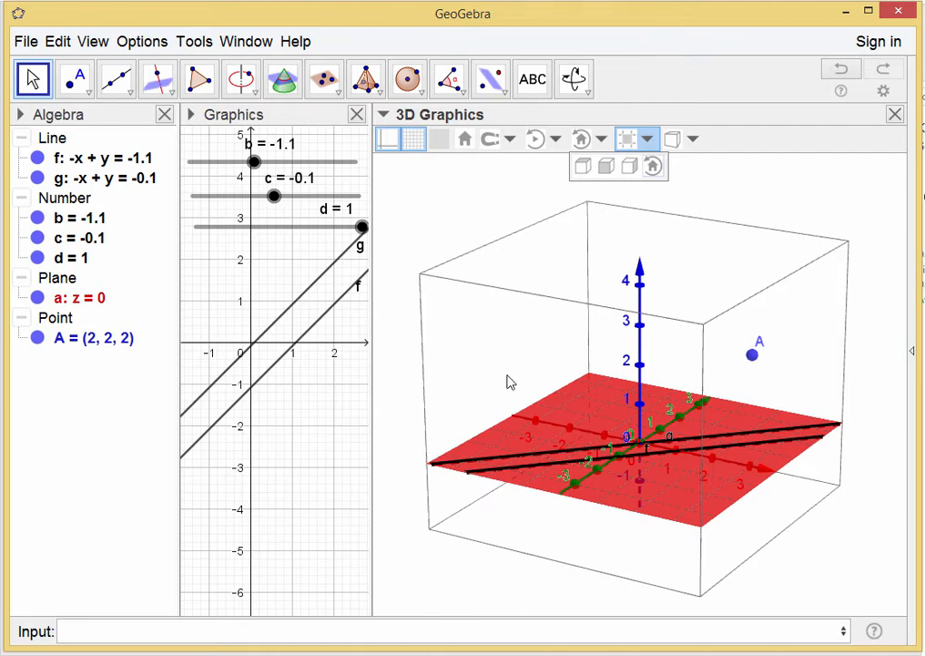
{"action": "left_click", "coordinate": [117, 627]}
{"action": "type", "text": "(-"}
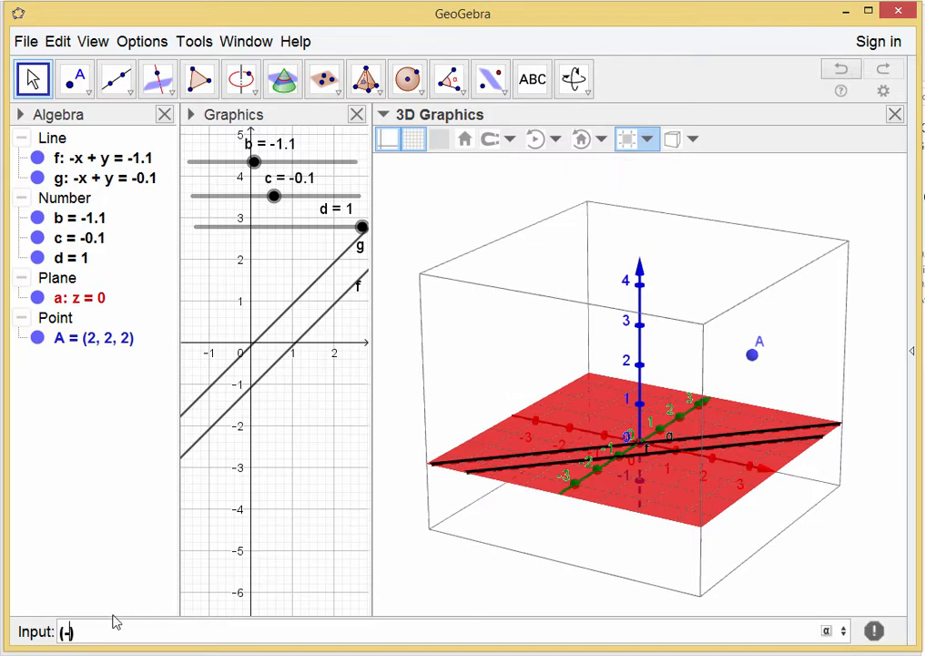
{"action": "type", "text": "2,-2,2"}
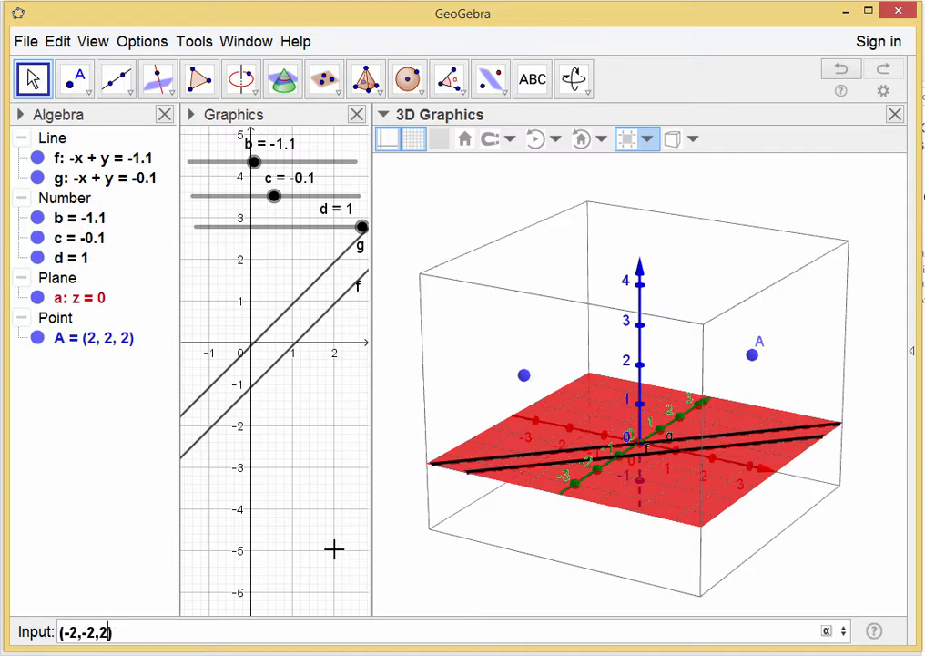
{"action": "key", "text": "Return"}
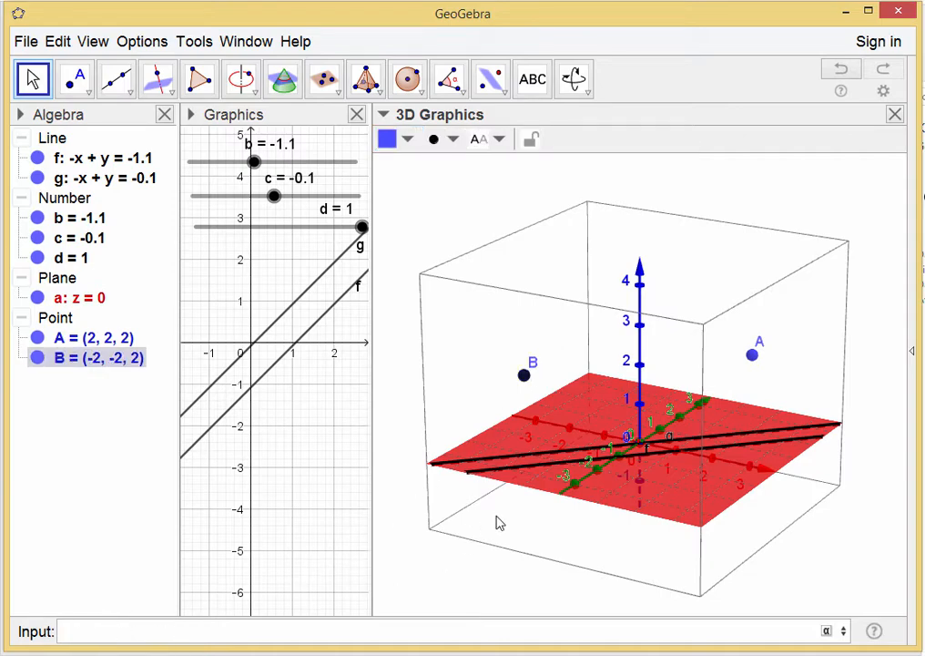
{"action": "mouse_move", "coordinate": [684, 539]}
{"action": "left_mouse_down"}
{"action": "mouse_move", "coordinate": [606, 542]}
{"action": "mouse_move", "coordinate": [608, 518]}
{"action": "mouse_move", "coordinate": [692, 519]}
{"action": "left_mouse_up"}
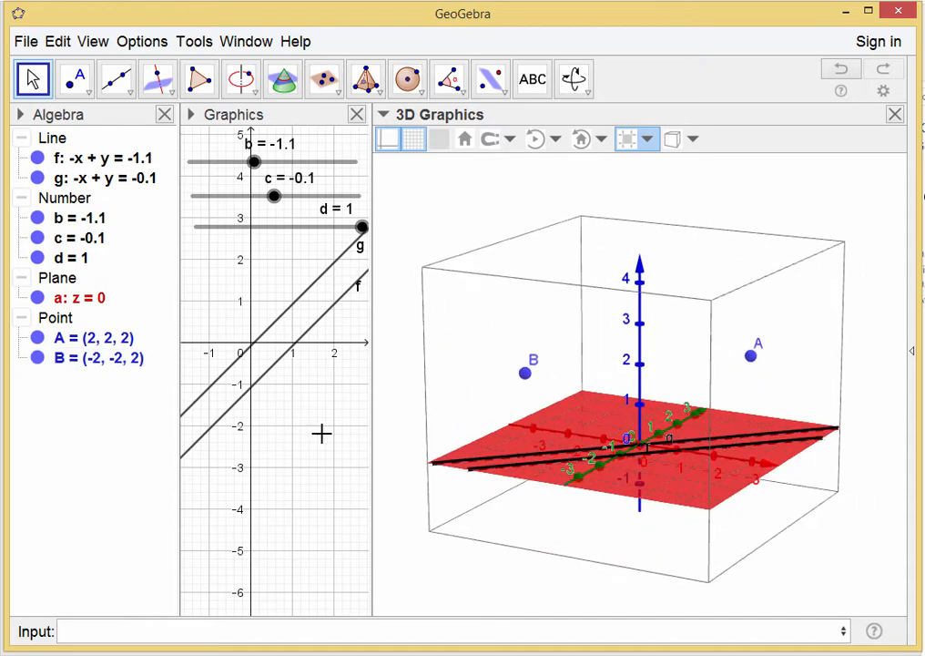
- Draw a segment connecting points A and B above the plane
{"action": "left_click", "coordinate": [130, 94]}
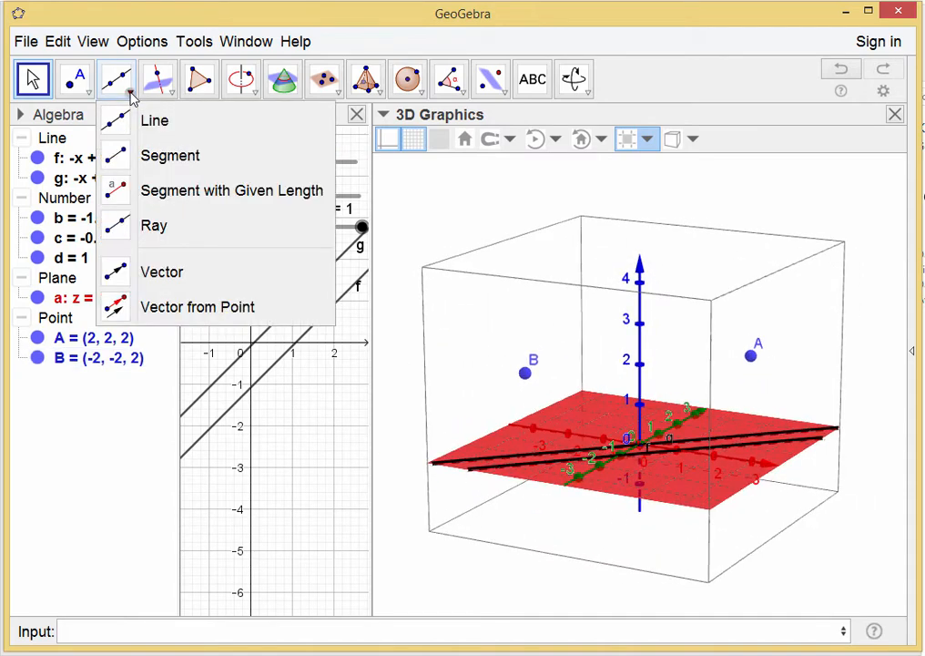
{"action": "left_click", "coordinate": [127, 158]}
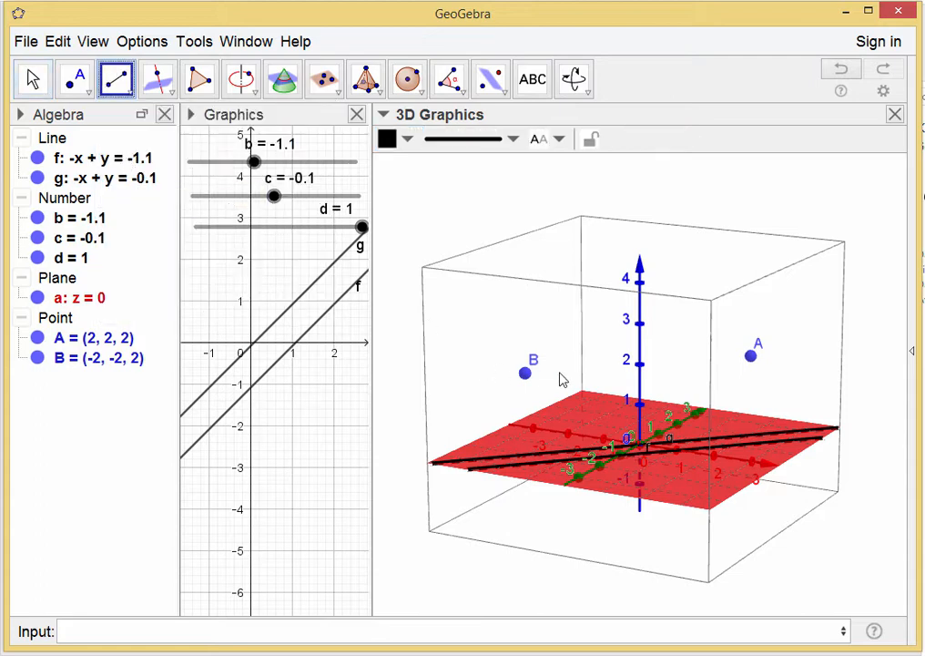
{"action": "left_click", "coordinate": [752, 358]}
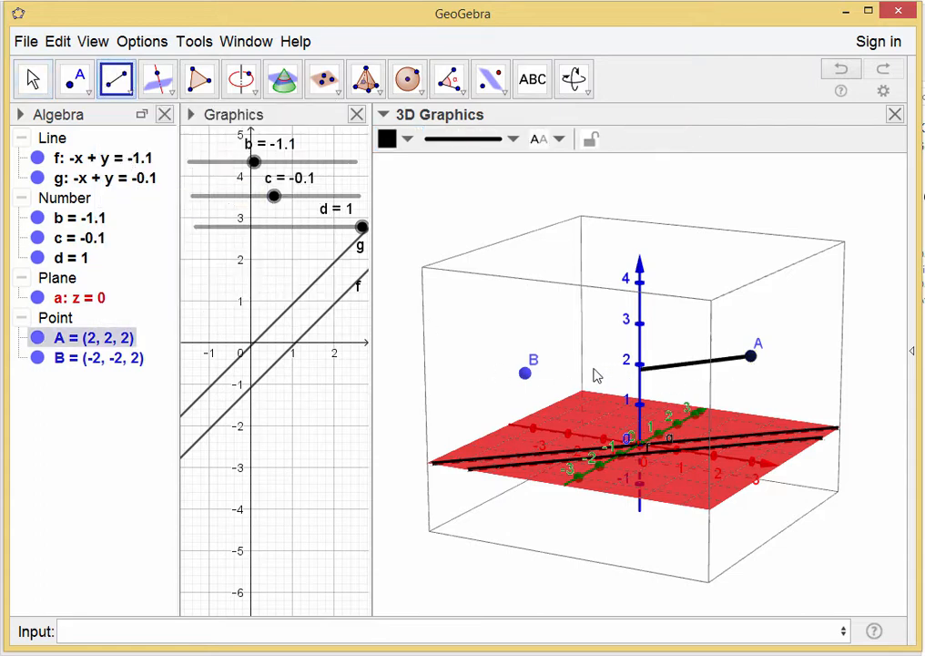
{"action": "left_click", "coordinate": [526, 373]}
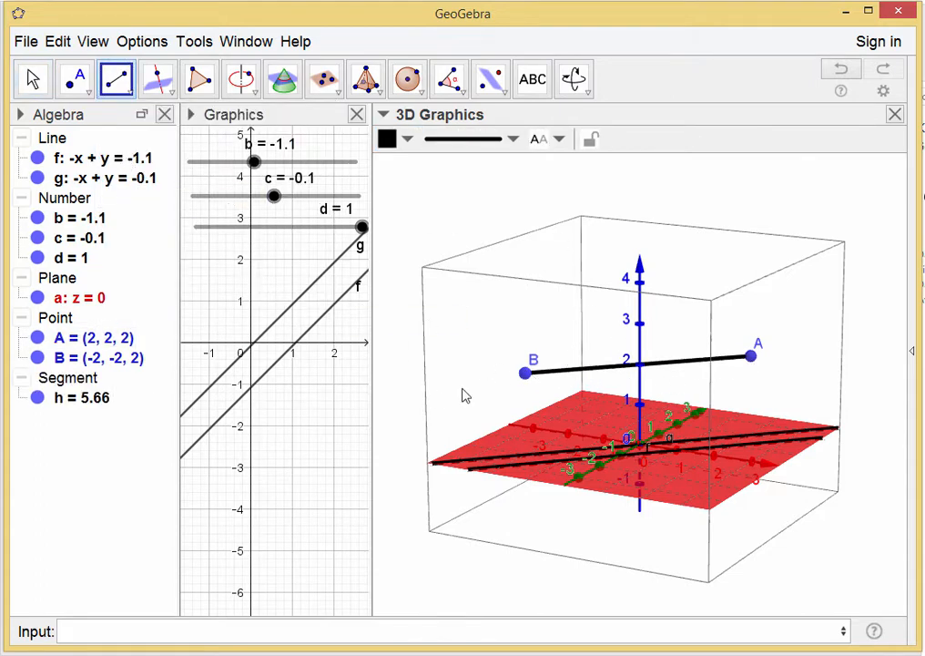
{"action": "left_click", "coordinate": [33, 78]}
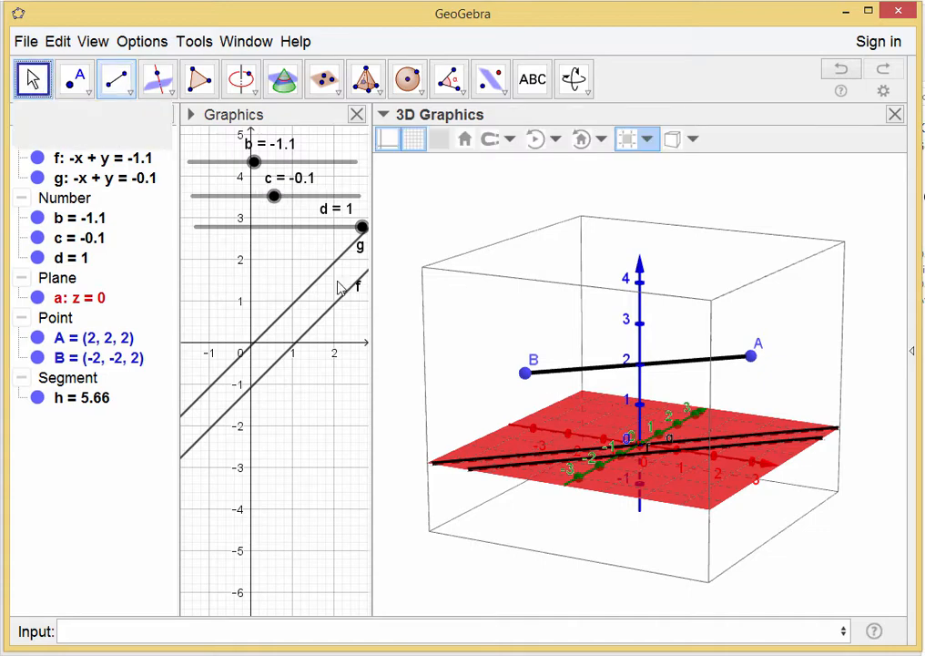
{"action": "left_click_drag", "start_coordinate": [708, 440], "coordinate": [685, 467]}
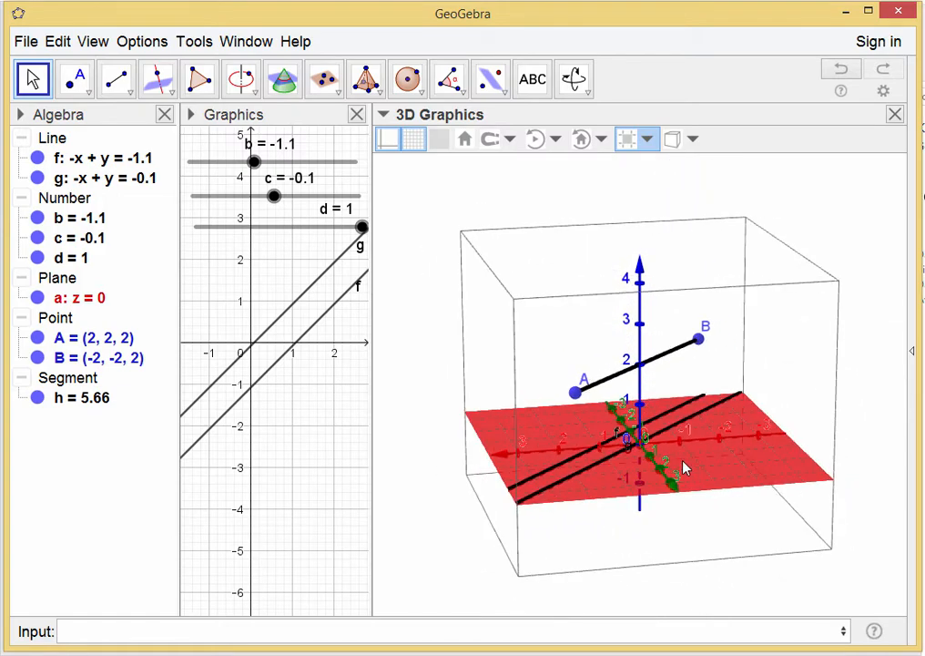
- Hide the 3D coordinate axes and points A and B, leaving only the segment above the plane
{"action": "left_click", "coordinate": [390, 140]}
{"action": "left_click_drag", "start_coordinate": [653, 399], "coordinate": [669, 450]}
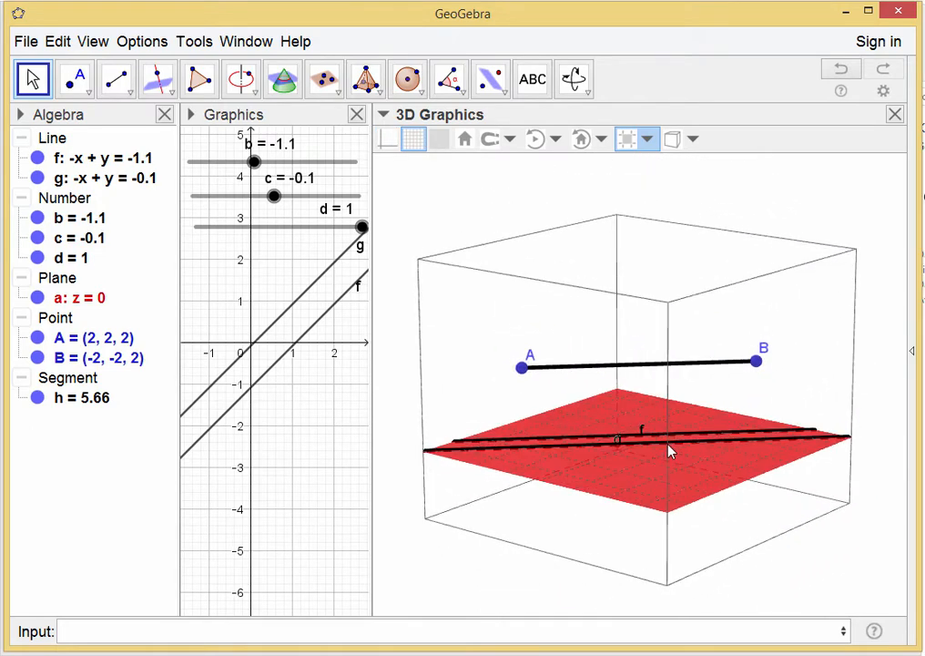
{"action": "left_click", "coordinate": [528, 370]}
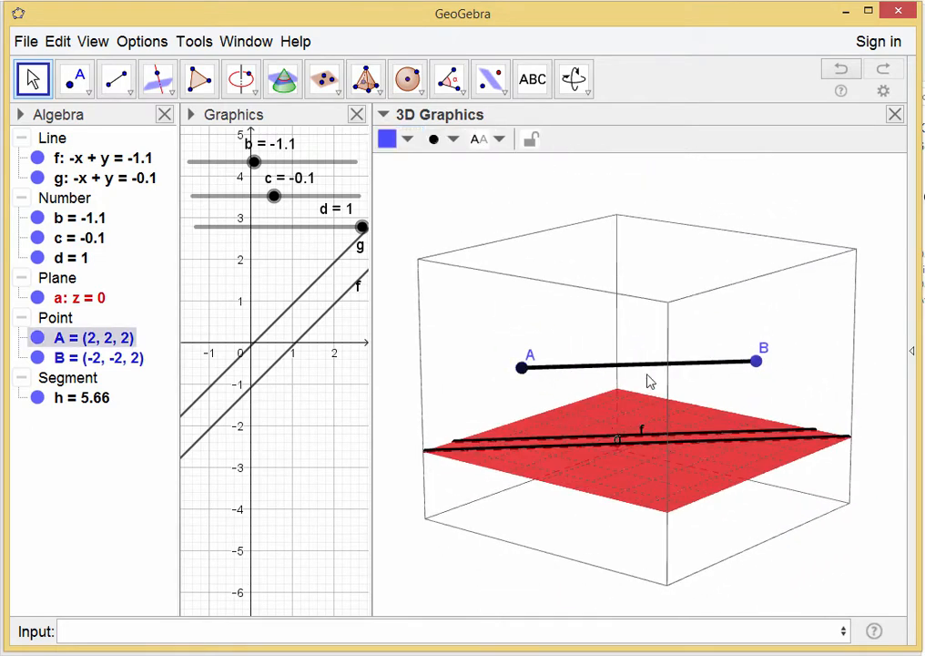
{"action": "left_click", "coordinate": [755, 363], "text": "ctrl"}
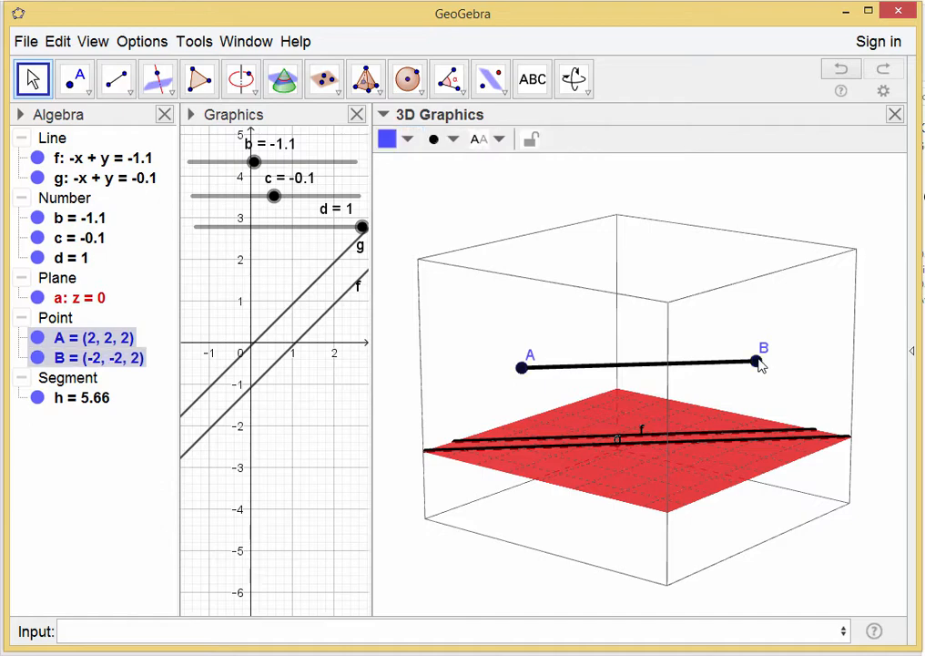
{"action": "left_click", "coordinate": [37, 338]}
{"action": "left_click", "coordinate": [36, 357]}
{"action": "left_click_drag", "start_coordinate": [583, 428], "coordinate": [562, 433]}
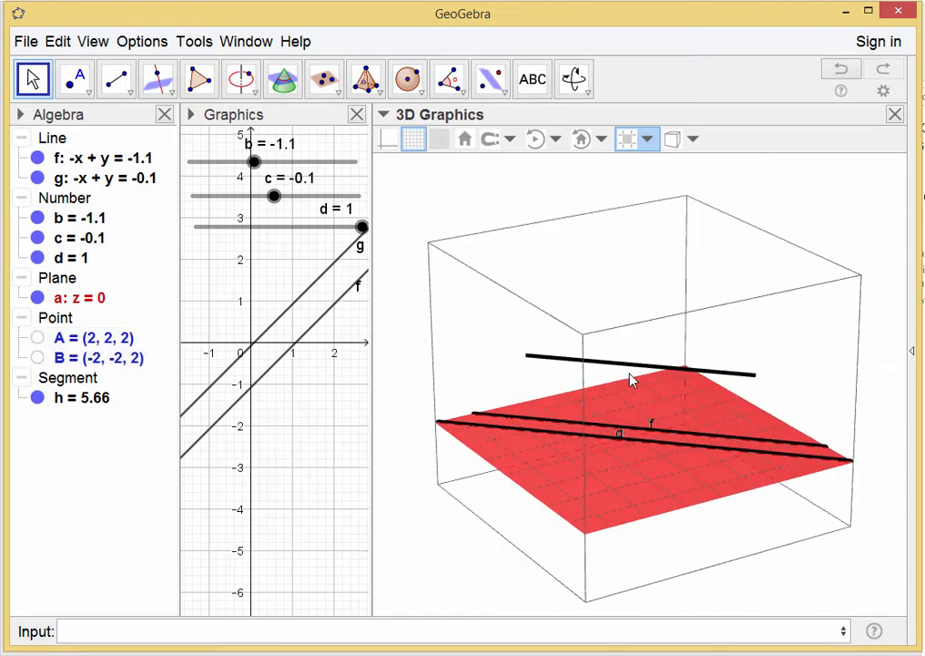
{"action": "left_click_drag", "start_coordinate": [690, 443], "coordinate": [624, 373]}
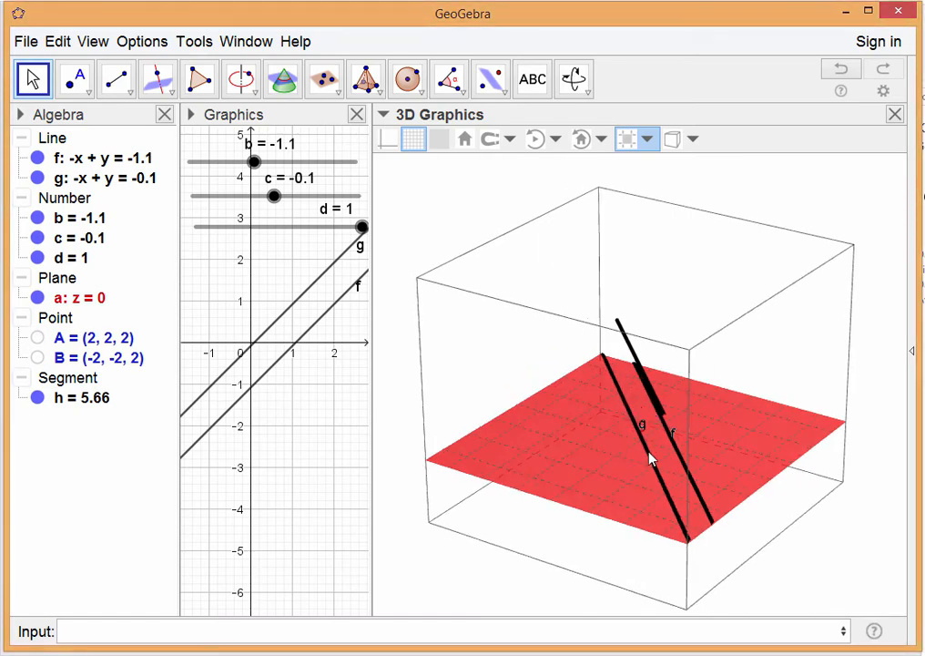
{"action": "left_click_drag", "start_coordinate": [651, 460], "coordinate": [716, 446]}
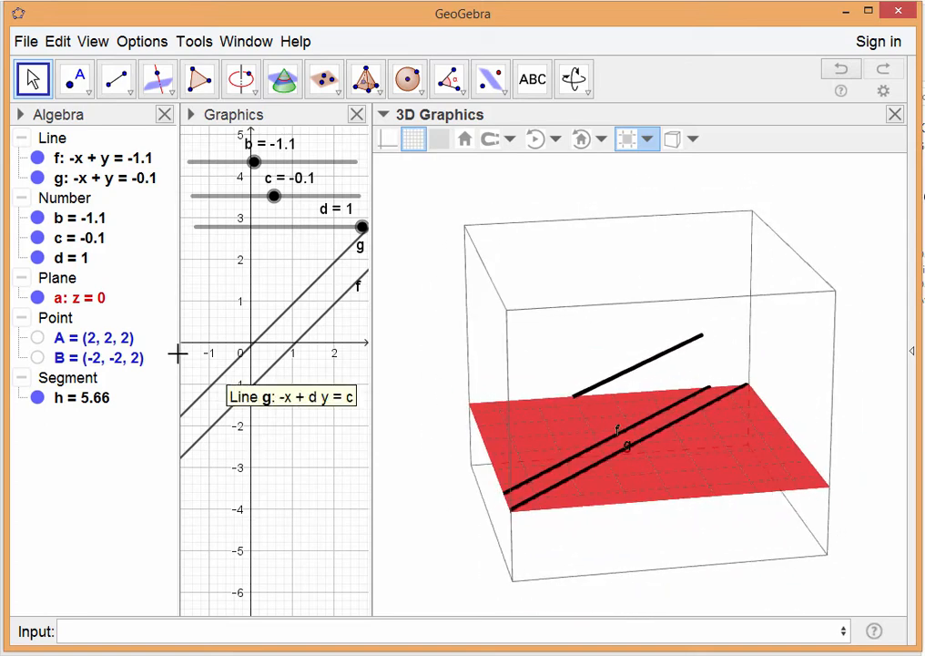
- Vary slider d and return it to 1, comparing line g with the segment above the plane
{"action": "left_click", "coordinate": [100, 338]}
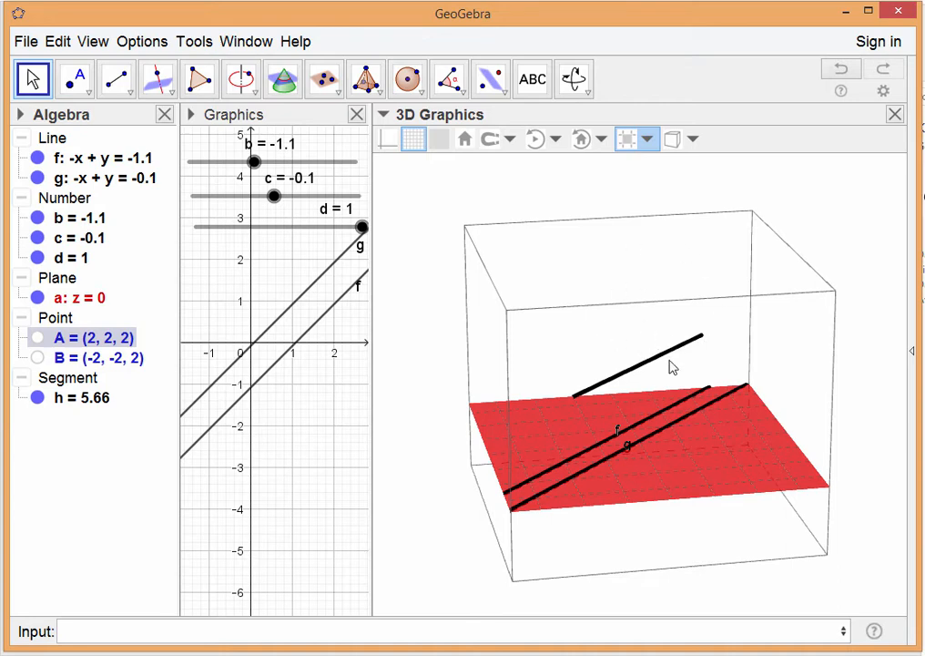
{"action": "left_click", "coordinate": [82, 357]}
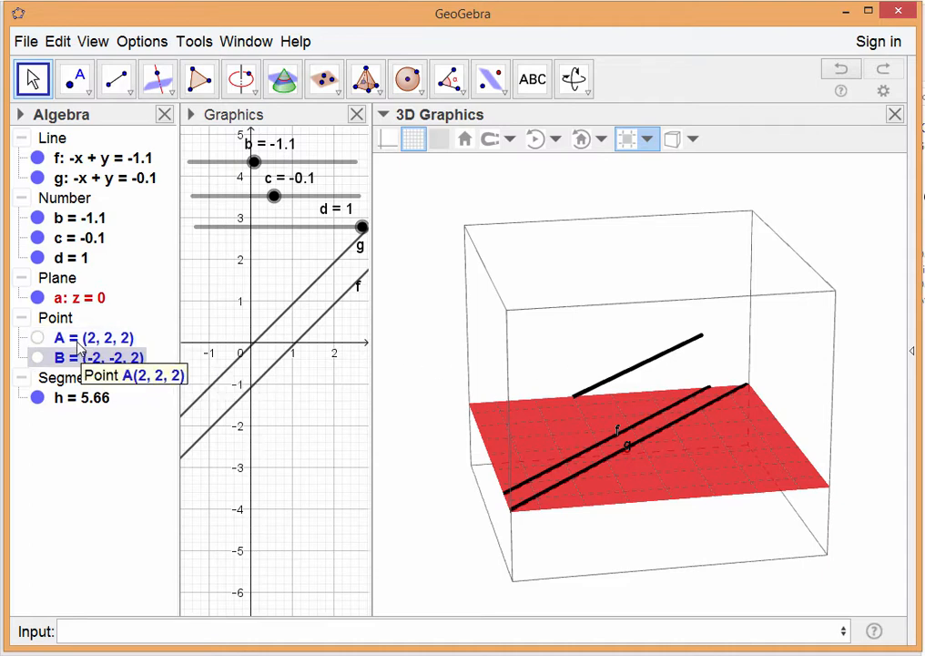
{"action": "left_click", "coordinate": [78, 341]}
{"action": "left_click", "coordinate": [80, 355]}
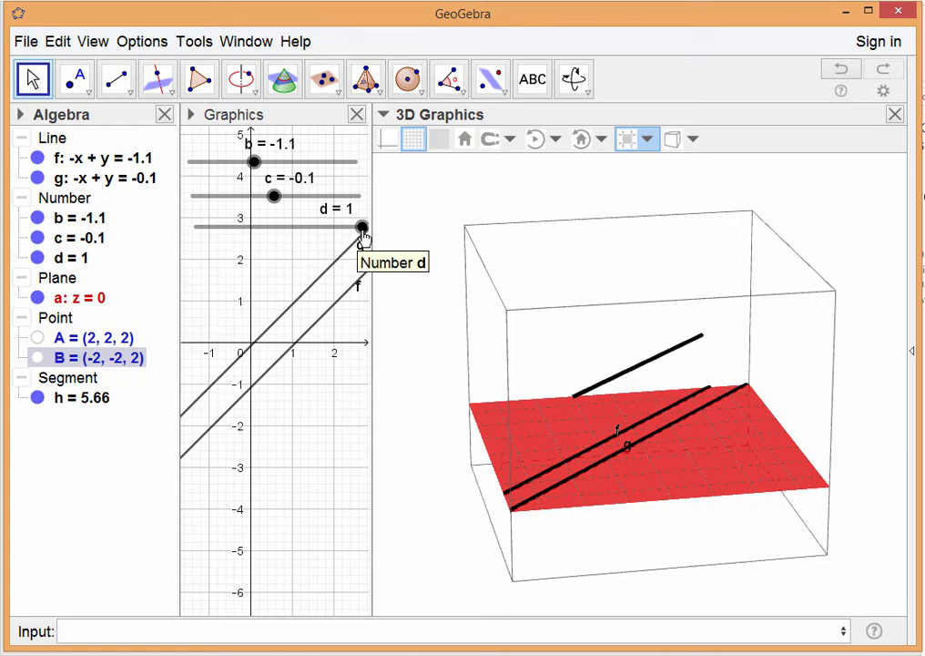
{"action": "mouse_move", "coordinate": [362, 228]}
{"action": "left_mouse_down"}
{"action": "mouse_move", "coordinate": [314, 228]}
{"action": "mouse_move", "coordinate": [304, 239]}
{"action": "mouse_move", "coordinate": [339, 242]}
{"action": "mouse_move", "coordinate": [303, 242]}
{"action": "mouse_move", "coordinate": [363, 240]}
{"action": "left_mouse_up"}
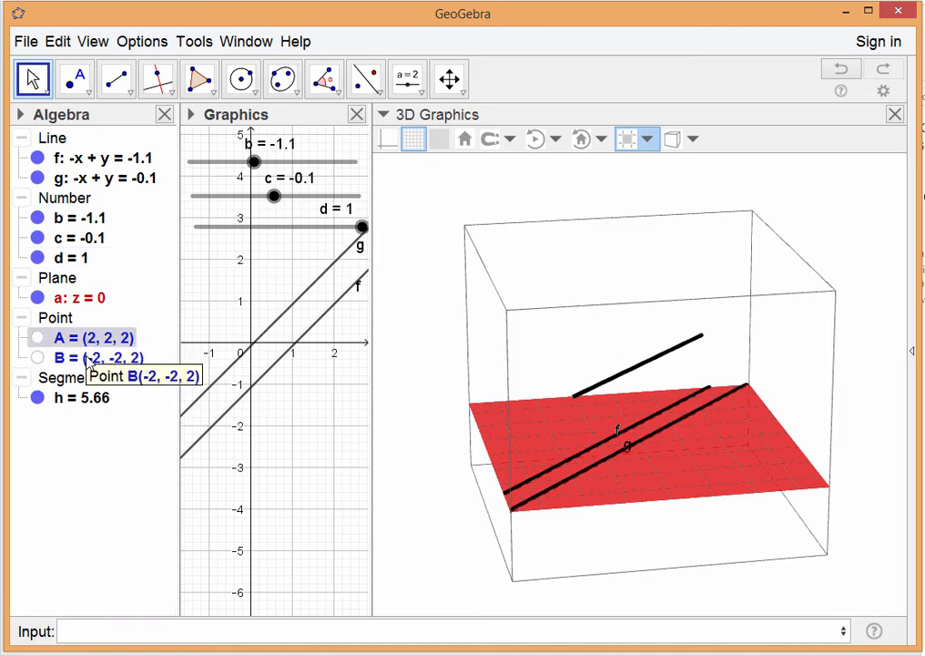
- Redefine point A as (2d, 2, 2) so that slider d controls its x-coordinate
{"action": "double_click", "coordinate": [83, 339]}
{"action": "left_click", "coordinate": [90, 340]}
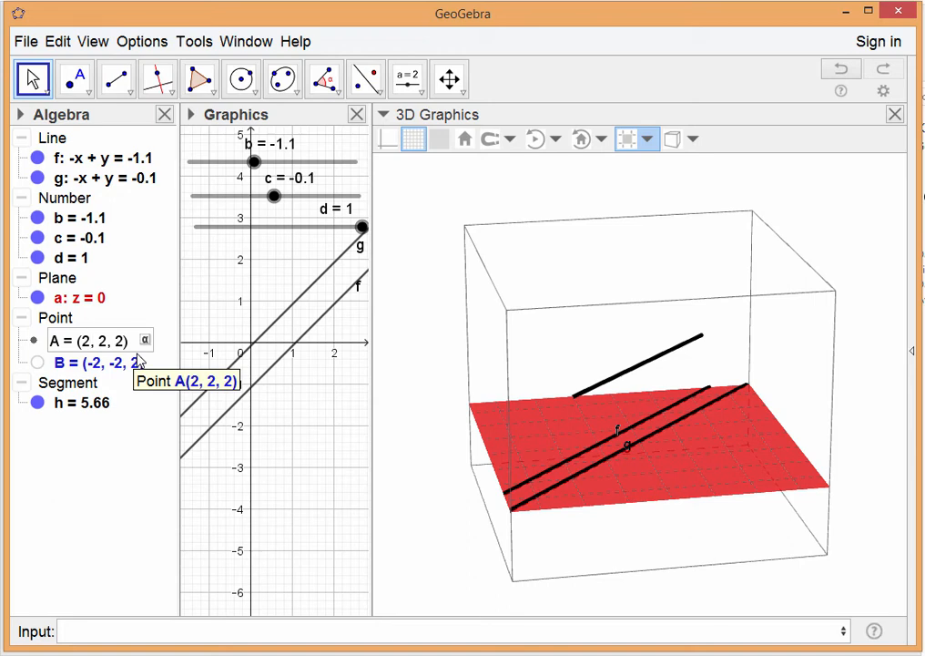
{"action": "type", "text": "d"}
{"action": "key", "text": "Return"}
{"action": "double_click", "coordinate": [109, 342]}
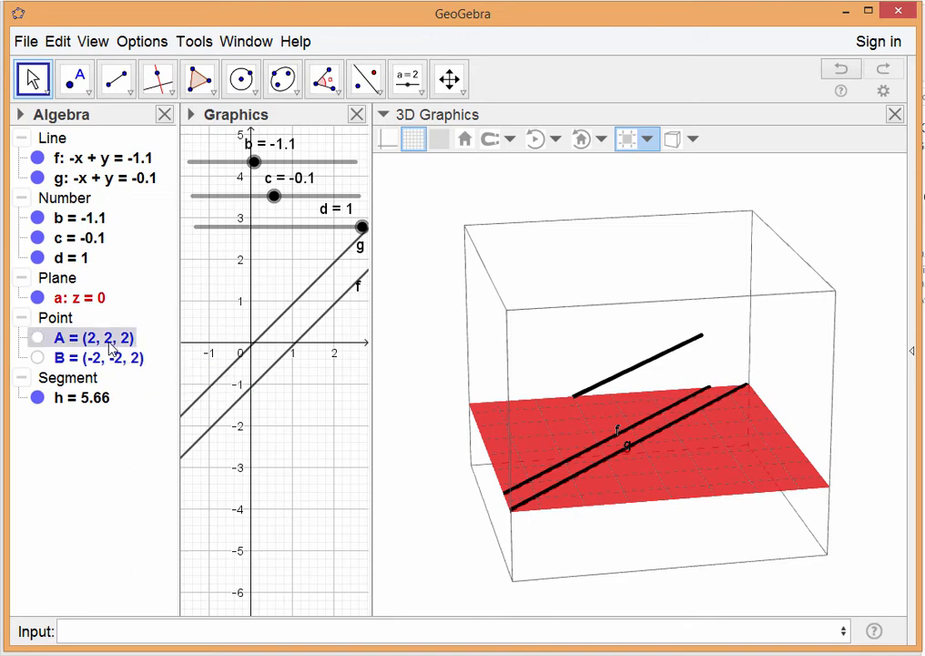
{"action": "left_click", "coordinate": [477, 364]}
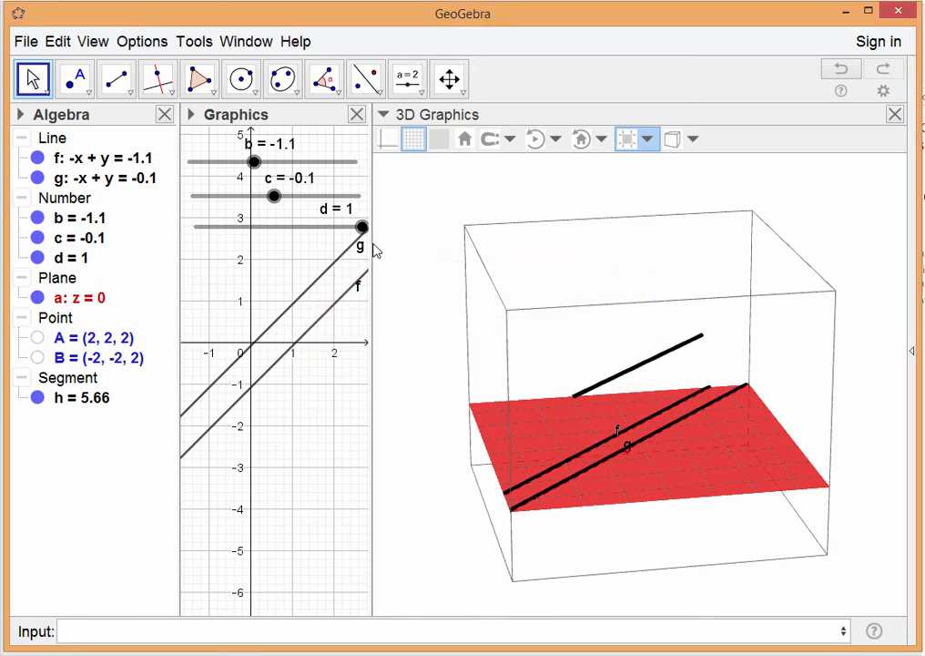
- Redefine point B as (-2d, -2, 2) so that slider d controls its x-coordinate
{"action": "mouse_move", "coordinate": [364, 239]}
{"action": "left_mouse_down"}
{"action": "mouse_move", "coordinate": [244, 236]}
{"action": "mouse_move", "coordinate": [378, 233]}
{"action": "left_mouse_up"}
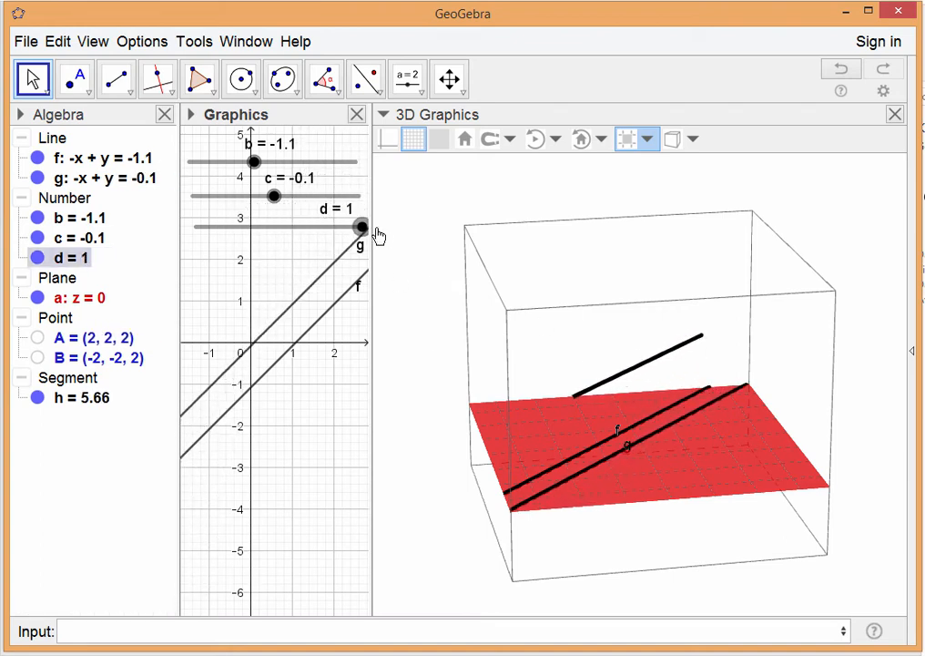
{"action": "double_click", "coordinate": [91, 338]}
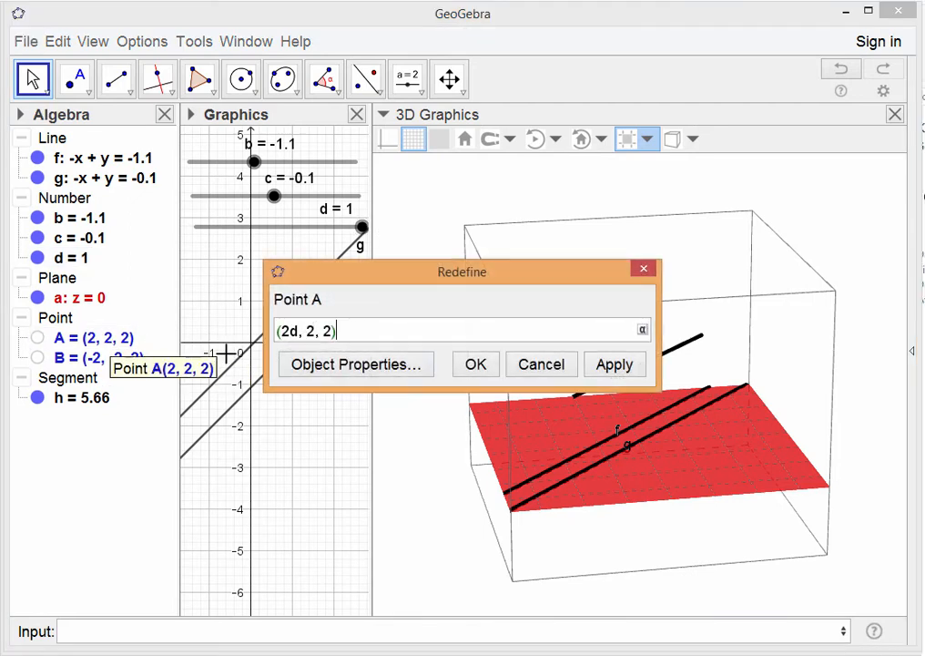
{"action": "left_click", "coordinate": [466, 364]}
{"action": "double_click", "coordinate": [118, 360]}
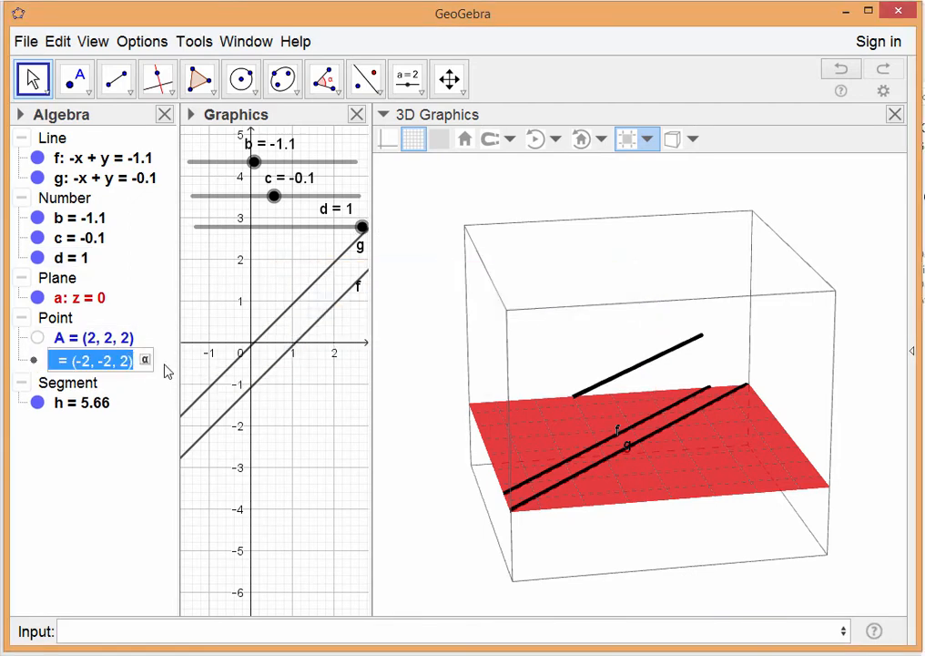
{"action": "left_click", "coordinate": [89, 362]}
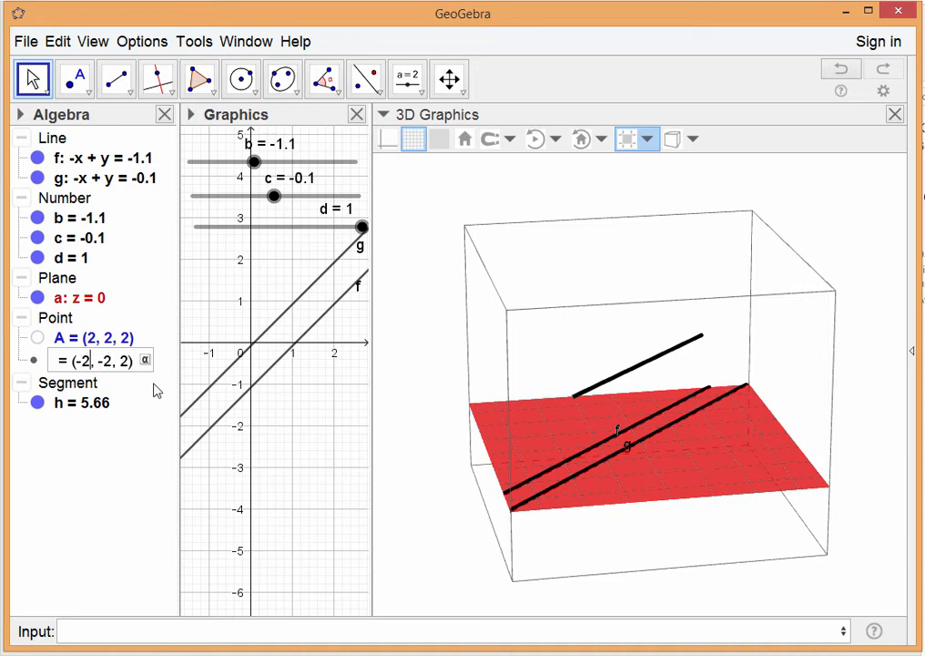
{"action": "type", "text": "d"}
{"action": "key", "text": "Return"}
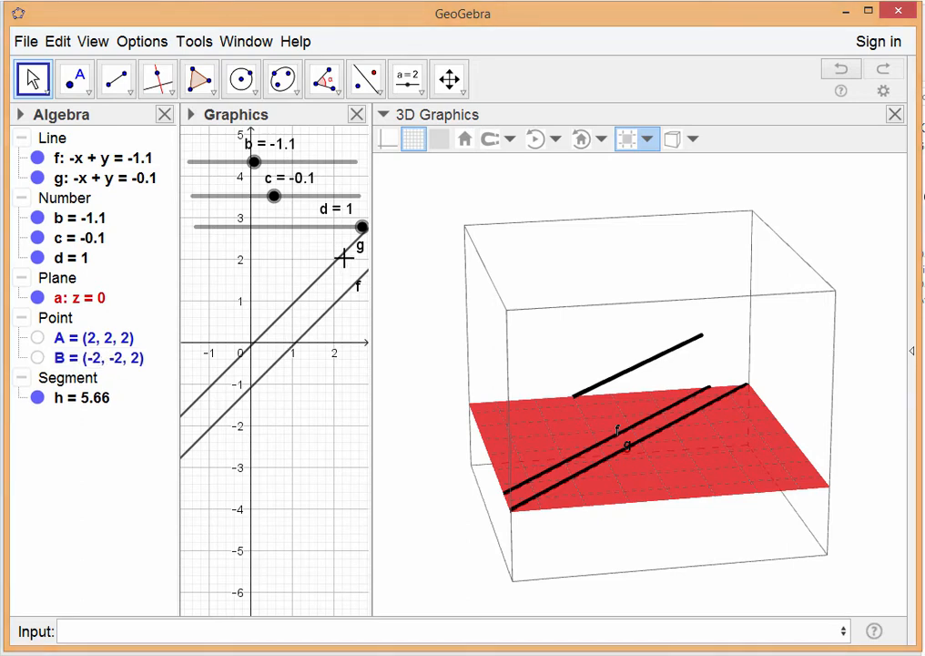
- Set slider d to 0.38 and compare line g with the segment above the plane from several angles
{"action": "left_click_drag", "start_coordinate": [362, 228], "coordinate": [266, 237]}
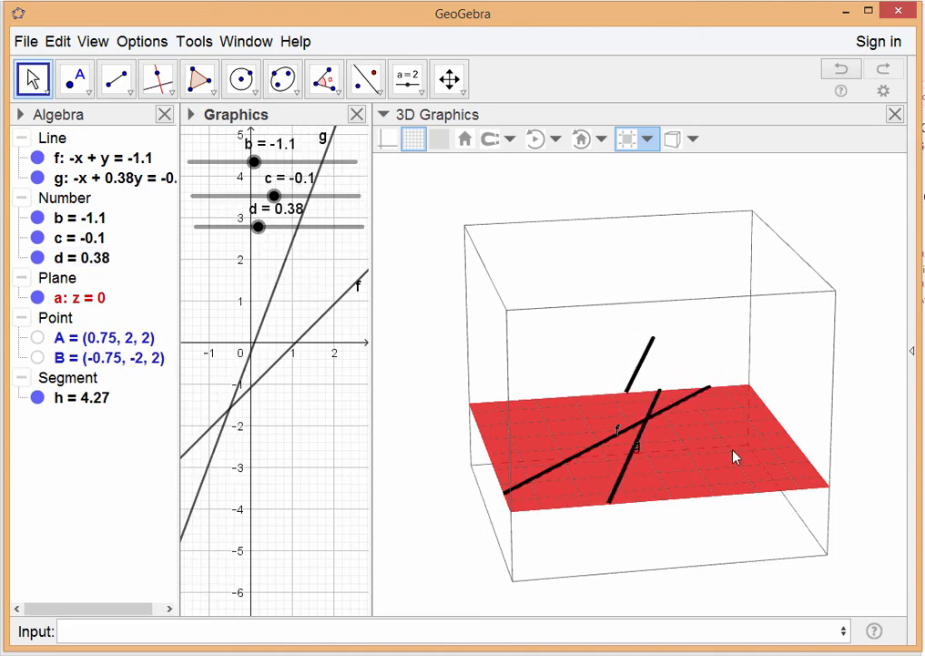
{"action": "left_click_drag", "start_coordinate": [736, 457], "coordinate": [681, 461]}
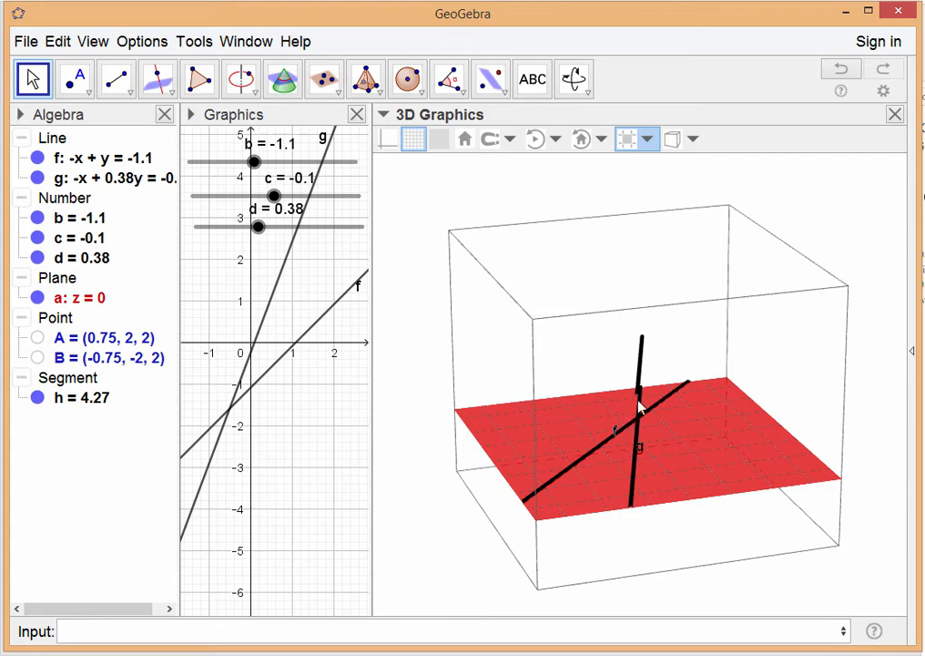
{"action": "left_click", "coordinate": [640, 464]}
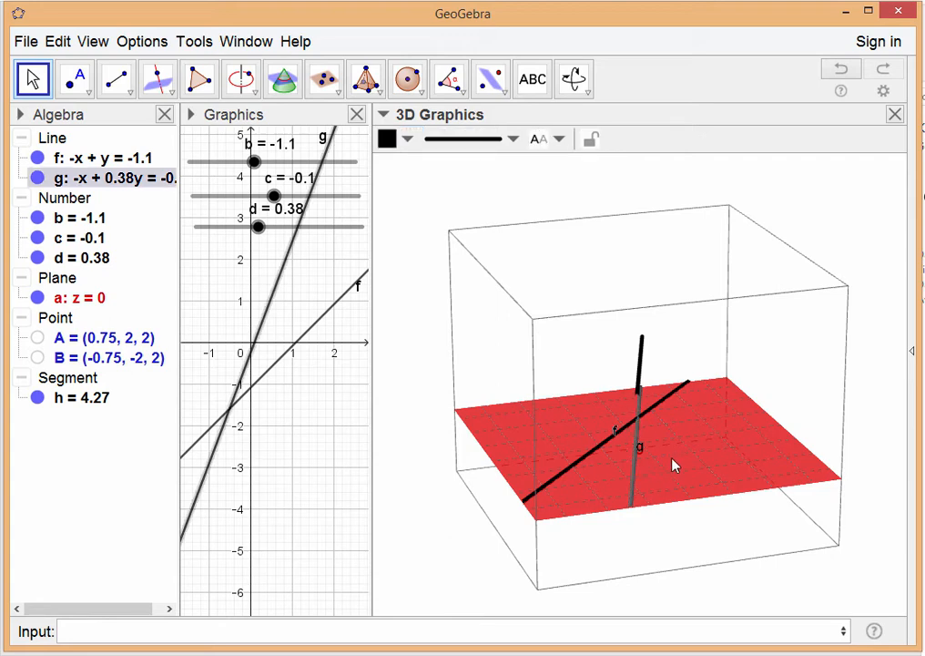
{"action": "left_click", "coordinate": [546, 466]}
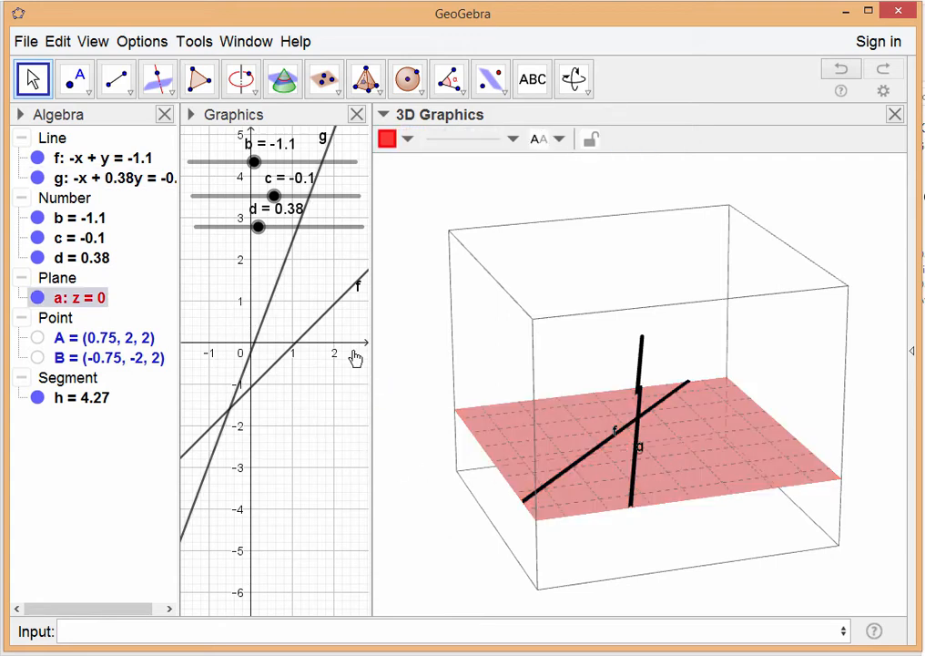
{"action": "left_click_drag", "start_coordinate": [689, 459], "coordinate": [657, 469]}
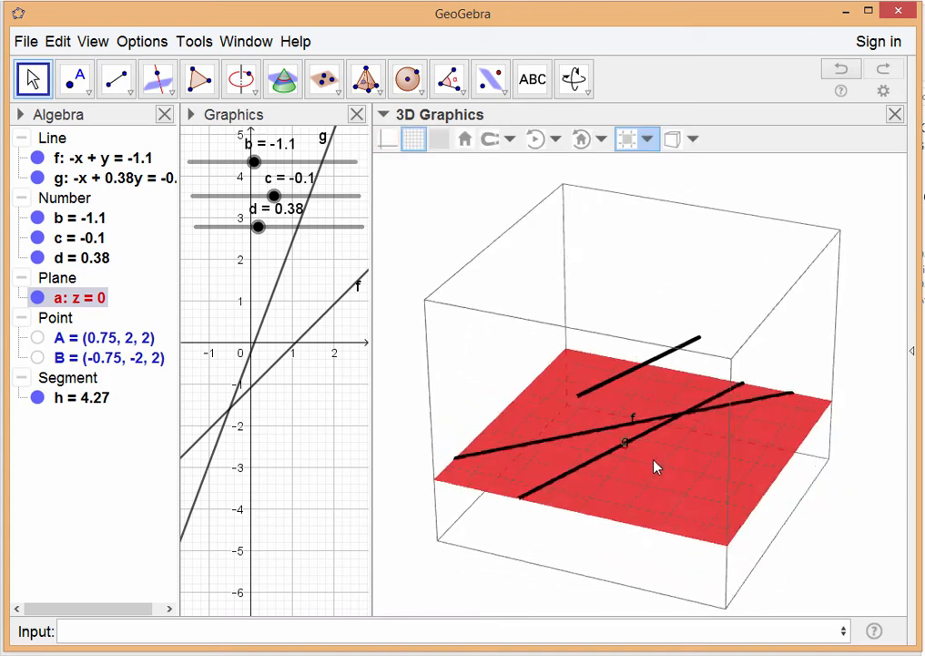
- Shift the 2D graphics view until lines f and g are out of sight, leaving clear space beneath the sliders
{"action": "left_click", "coordinate": [212, 284]}
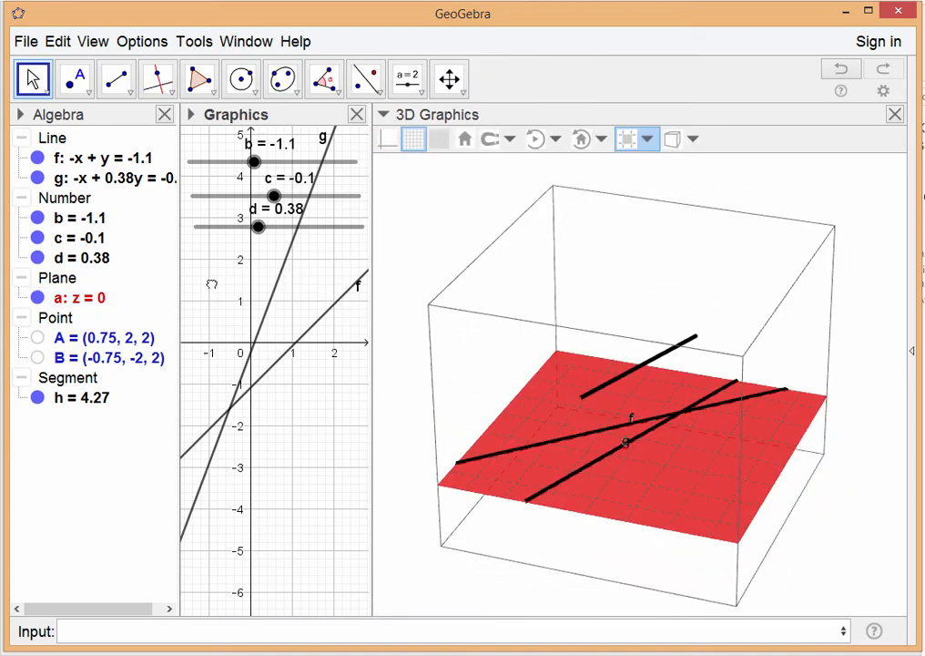
{"action": "left_click_drag", "start_coordinate": [223, 282], "coordinate": [211, 463]}
{"action": "left_click_drag", "start_coordinate": [272, 332], "coordinate": [279, 519]}
{"action": "left_click_drag", "start_coordinate": [224, 395], "coordinate": [252, 420]}
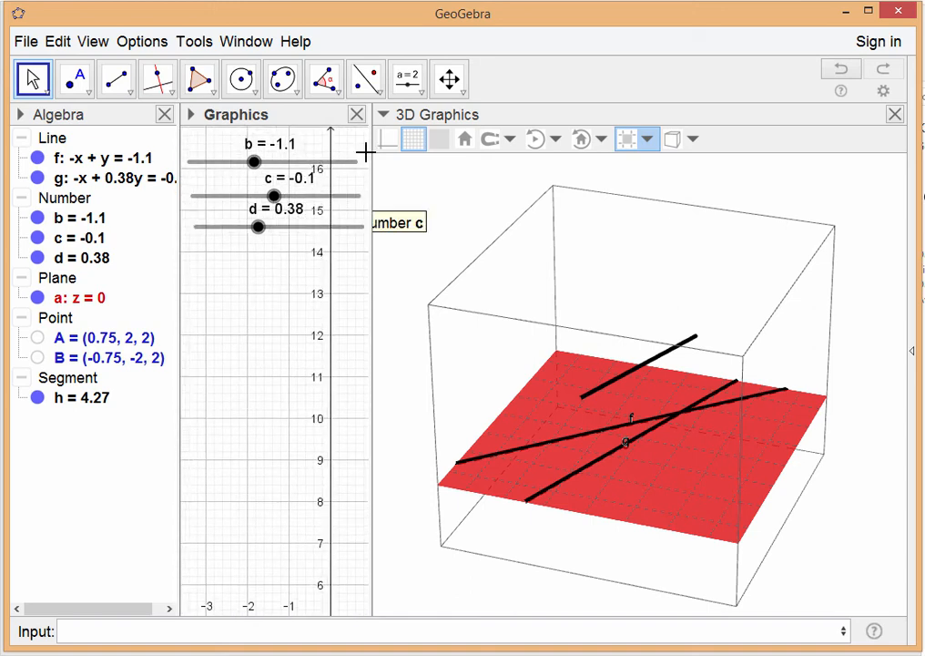
- Add a check box captioned "Garis A" beneath the sliders to show or hide line f
{"action": "left_click", "coordinate": [403, 94]}
{"action": "left_click", "coordinate": [418, 93]}
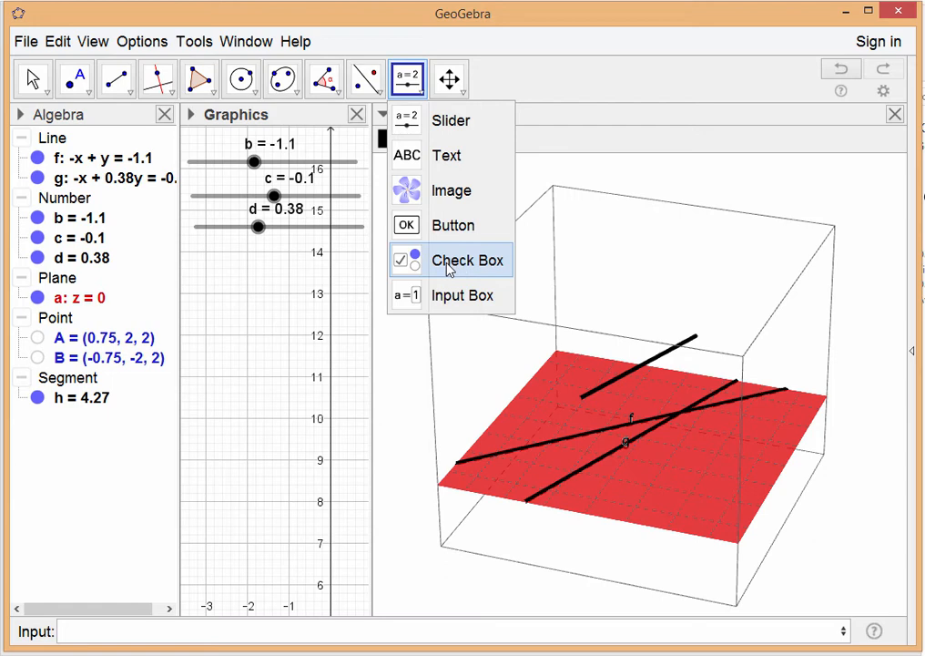
{"action": "left_click", "coordinate": [447, 262]}
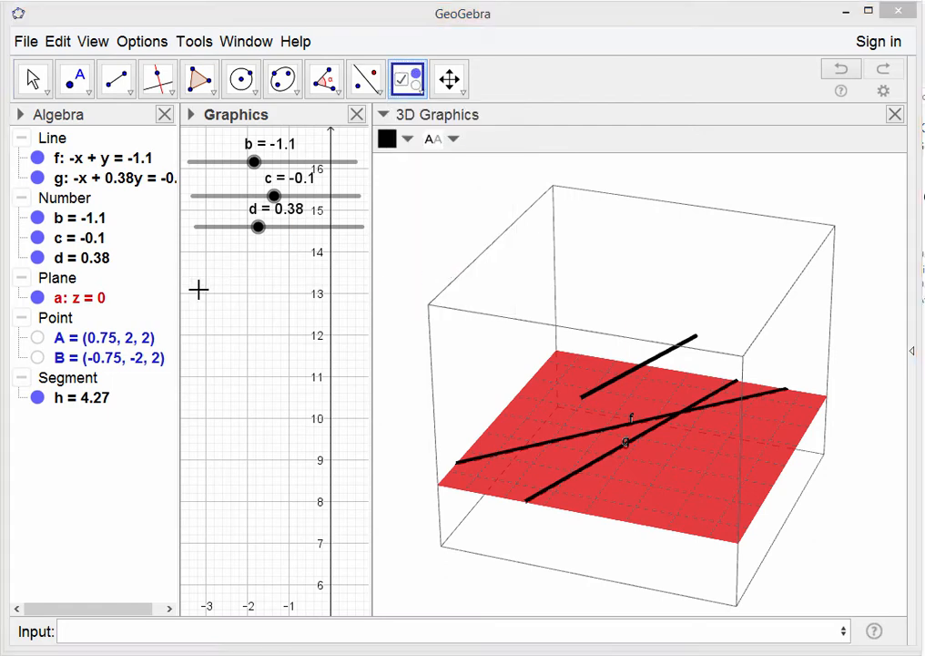
{"action": "left_click", "coordinate": [199, 288]}
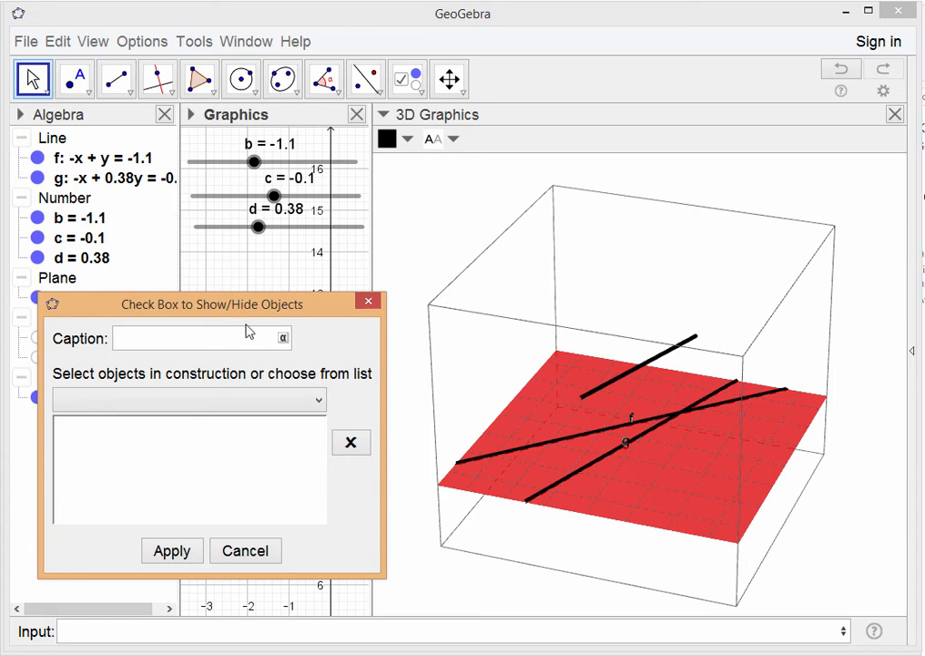
{"action": "left_click_drag", "start_coordinate": [157, 310], "coordinate": [222, 387]}
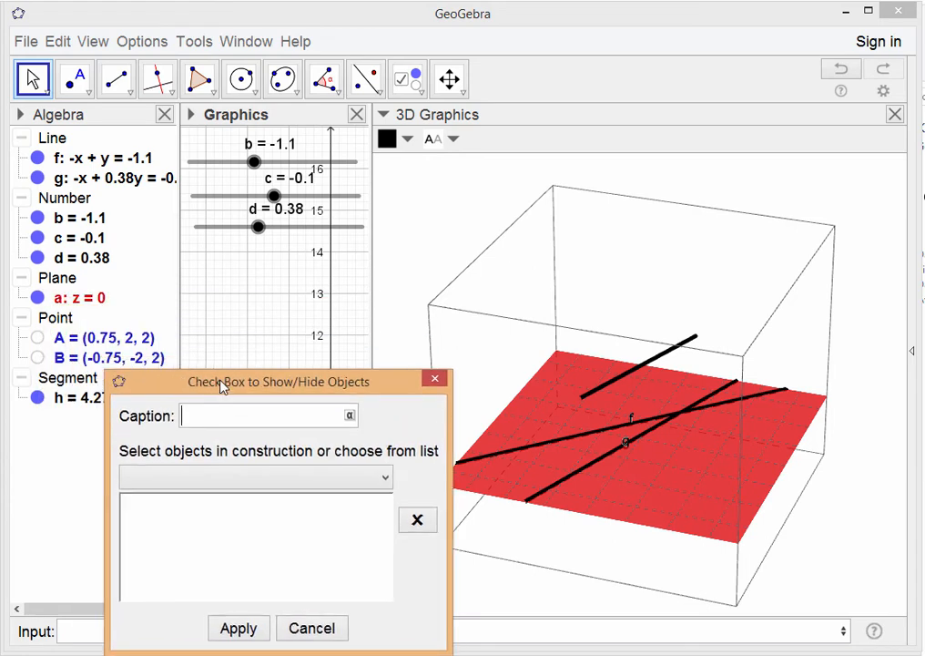
{"action": "type", "text": "Garis A"}
{"action": "left_click", "coordinate": [383, 477]}
{"action": "left_click", "coordinate": [305, 525]}
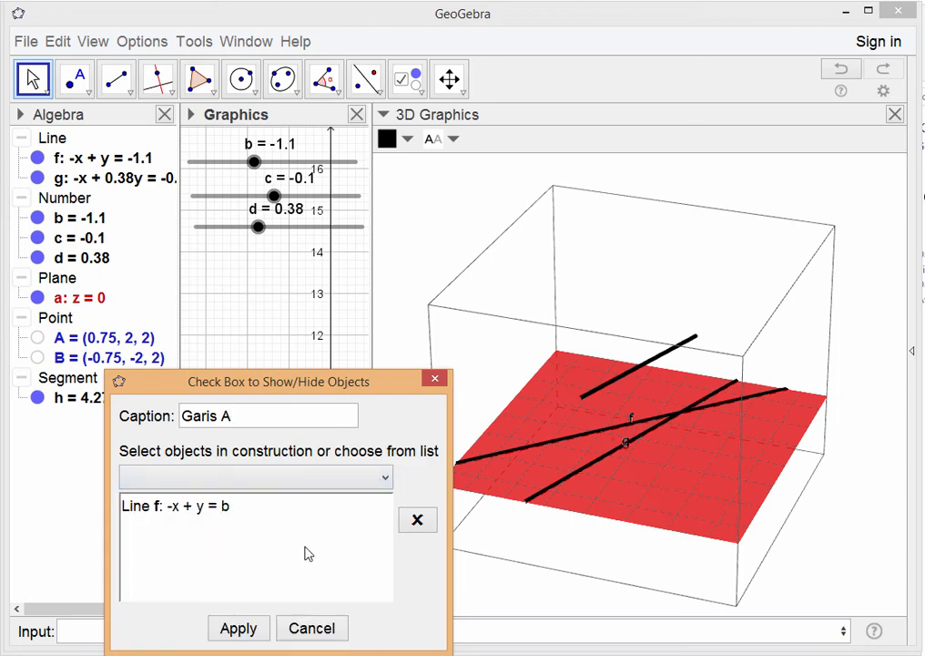
{"action": "left_click", "coordinate": [238, 627]}
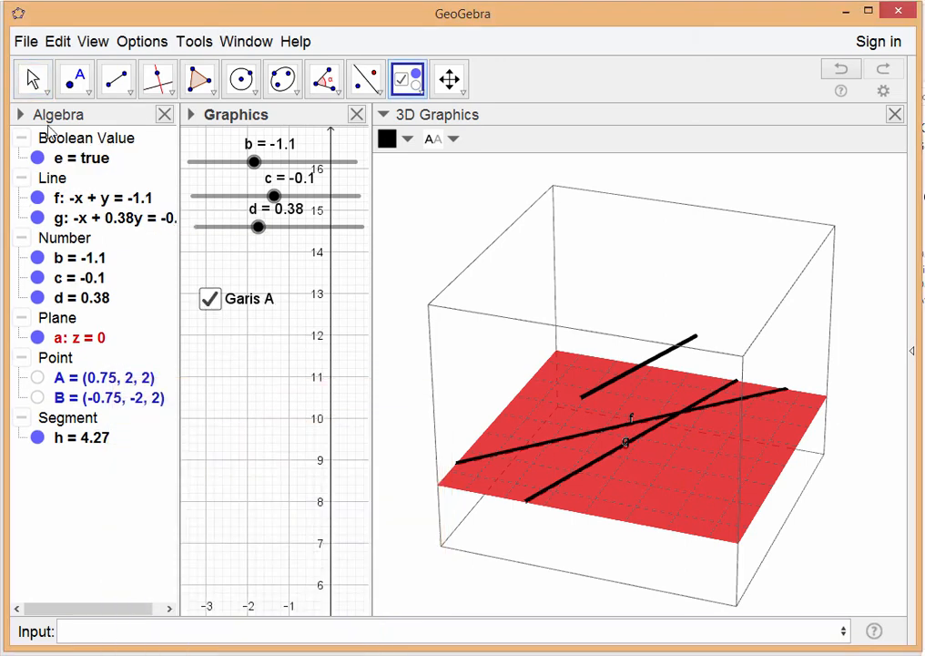
- Test hiding line f with the Garis A check box while setting slider d to 0.26, and delete the check box
{"action": "left_click", "coordinate": [34, 78]}
{"action": "left_click", "coordinate": [212, 304]}
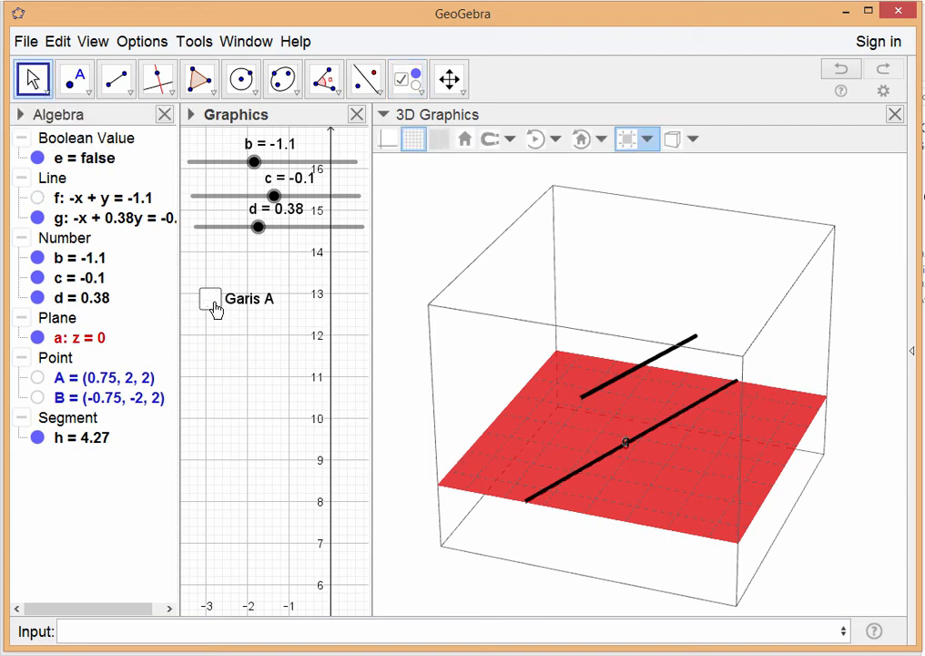
{"action": "mouse_move", "coordinate": [256, 230]}
{"action": "left_mouse_down"}
{"action": "mouse_move", "coordinate": [290, 238]}
{"action": "mouse_move", "coordinate": [241, 239]}
{"action": "left_mouse_up"}
{"action": "right_click", "coordinate": [212, 300]}
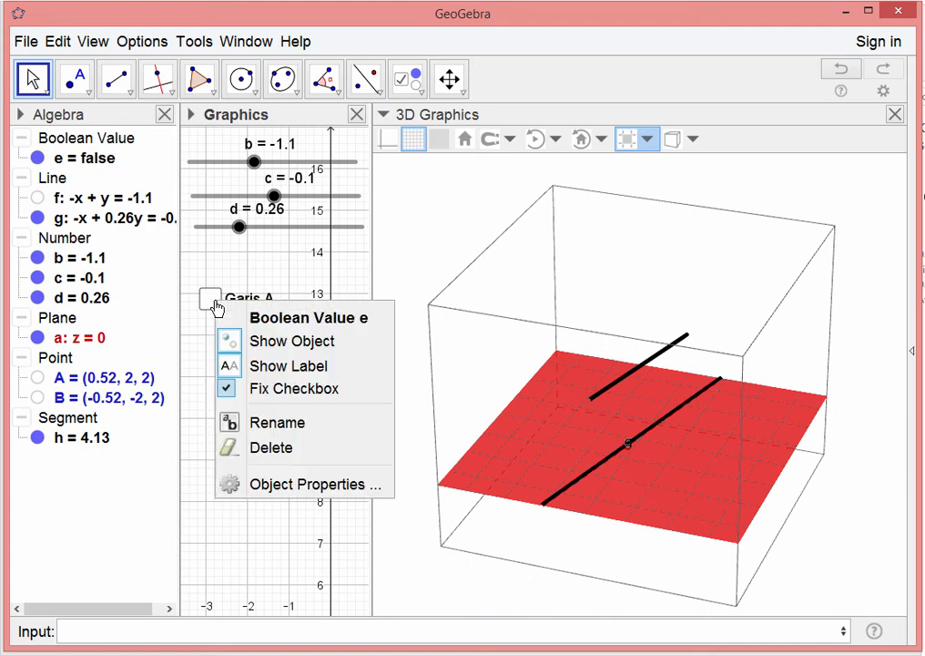
{"action": "left_click", "coordinate": [262, 448]}
- Add a check box captioned "Putar" beneath the sliders to show or hide line g
{"action": "left_click", "coordinate": [407, 79]}
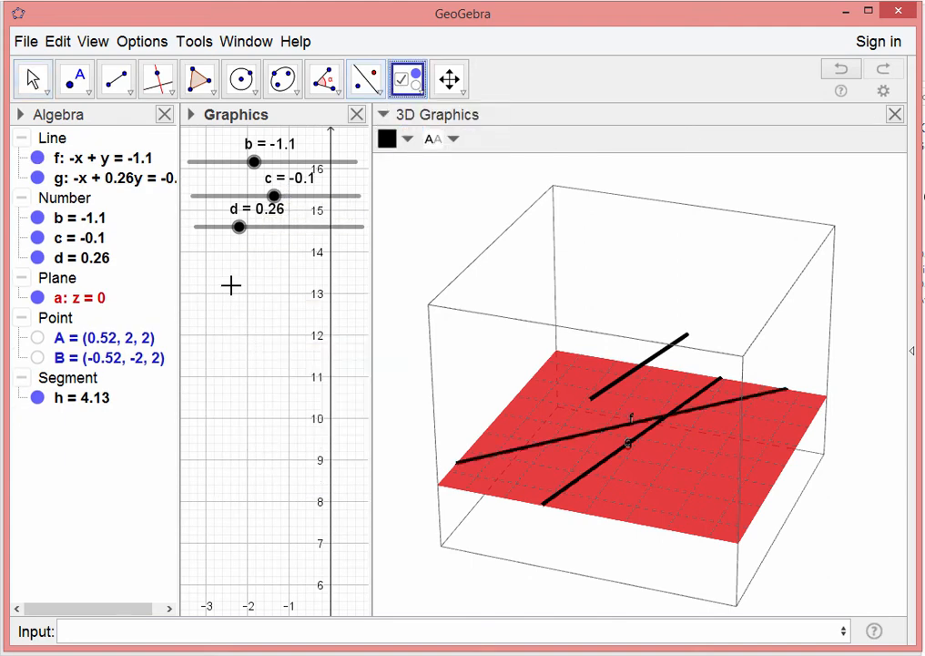
{"action": "left_click", "coordinate": [194, 275]}
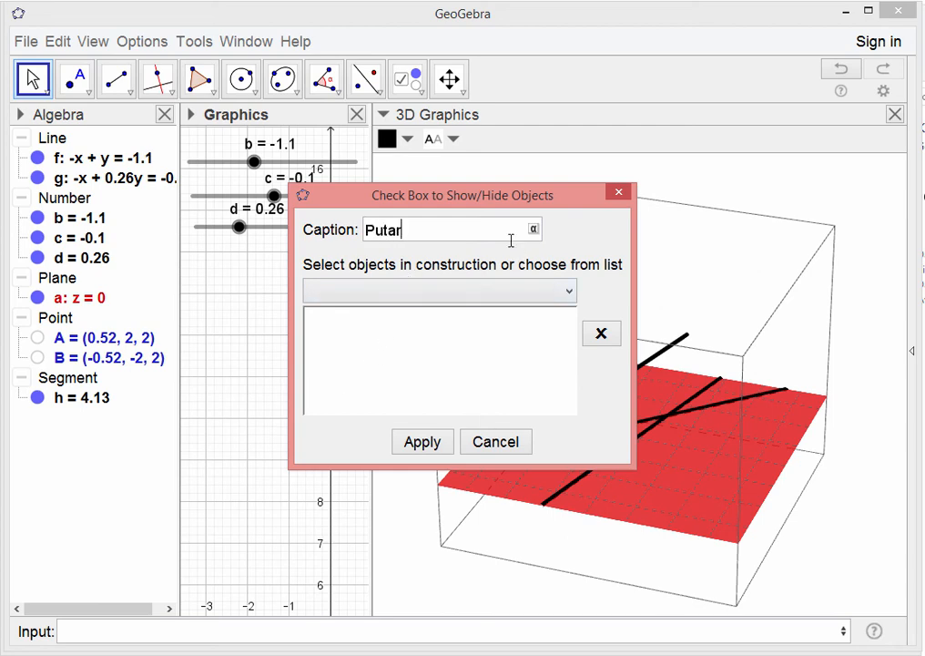
{"action": "left_click", "coordinate": [569, 291]}
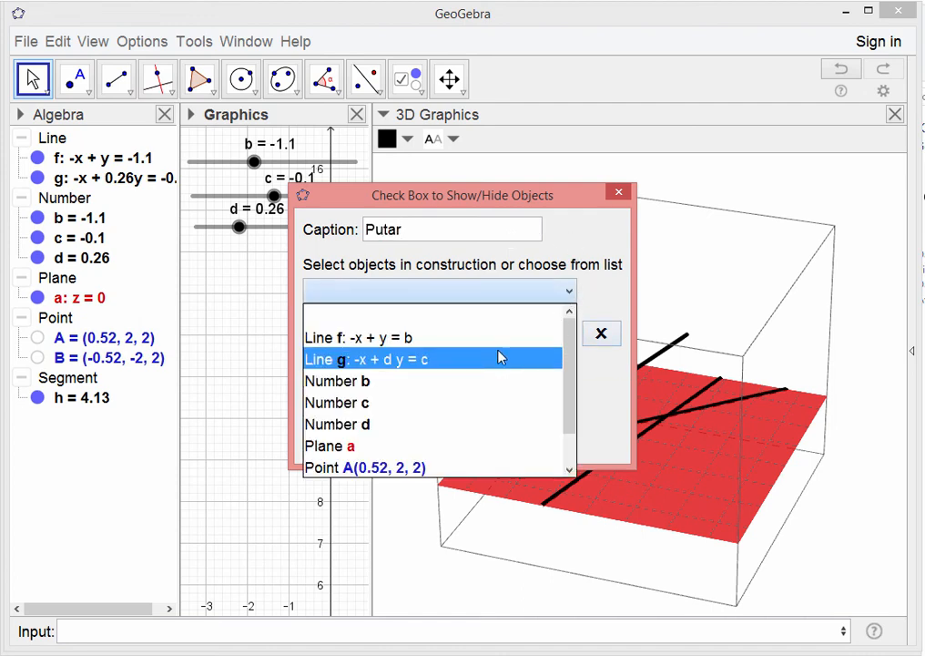
{"action": "left_click", "coordinate": [497, 355]}
{"action": "left_click", "coordinate": [423, 441]}
- Test the Putar check box by hiding line g, setting slider d to 0.17 and showing the line again
{"action": "left_click", "coordinate": [32, 79]}
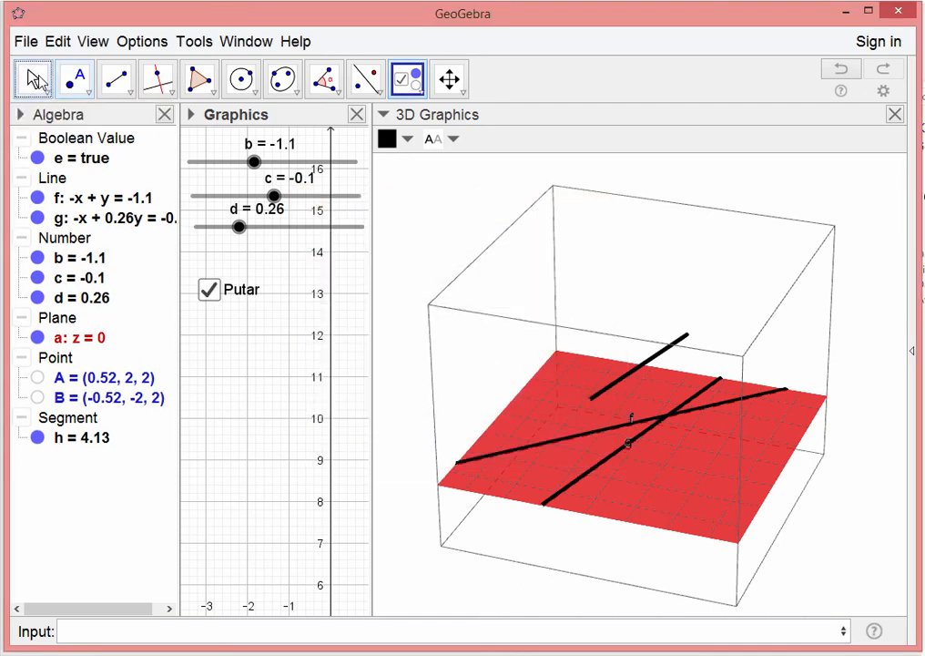
{"action": "left_click", "coordinate": [209, 290]}
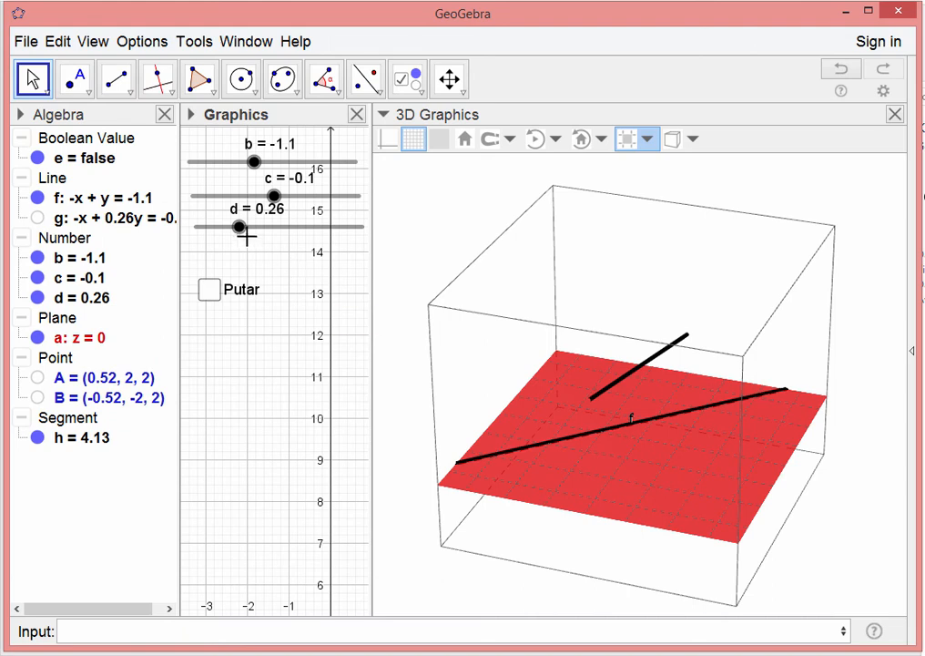
{"action": "left_click_drag", "start_coordinate": [246, 235], "coordinate": [223, 237]}
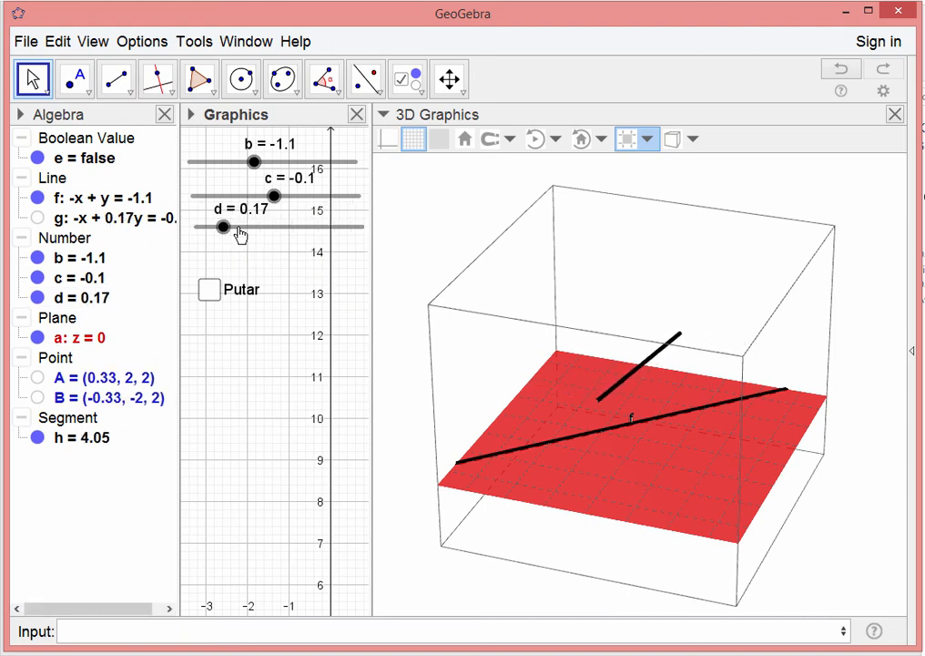
{"action": "left_click", "coordinate": [208, 289]}
- Set slider d to 1 and slider c to 1.3, and view the lines and segment from near plane level
{"action": "left_click_drag", "start_coordinate": [275, 197], "coordinate": [392, 233]}
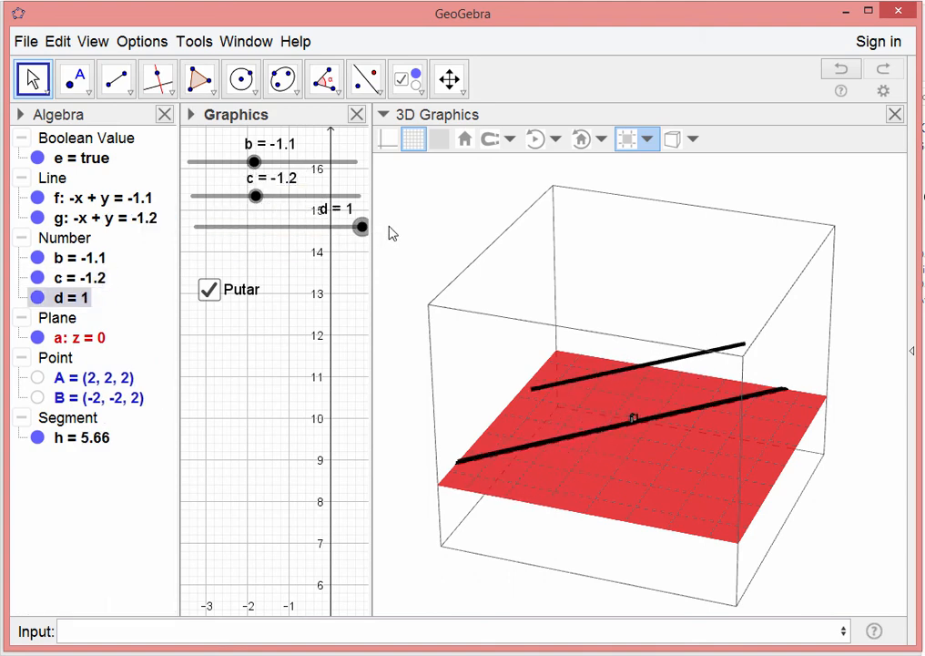
{"action": "left_click_drag", "start_coordinate": [273, 196], "coordinate": [298, 203]}
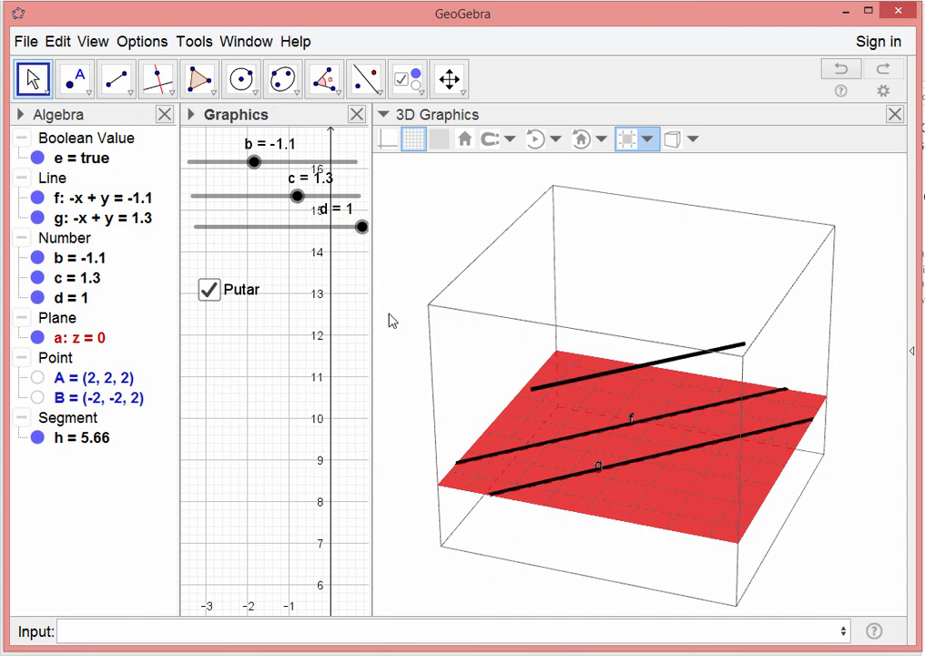
{"action": "mouse_move", "coordinate": [501, 426]}
{"action": "left_mouse_down"}
{"action": "mouse_move", "coordinate": [504, 399]}
{"action": "mouse_move", "coordinate": [487, 414]}
{"action": "left_mouse_up"}
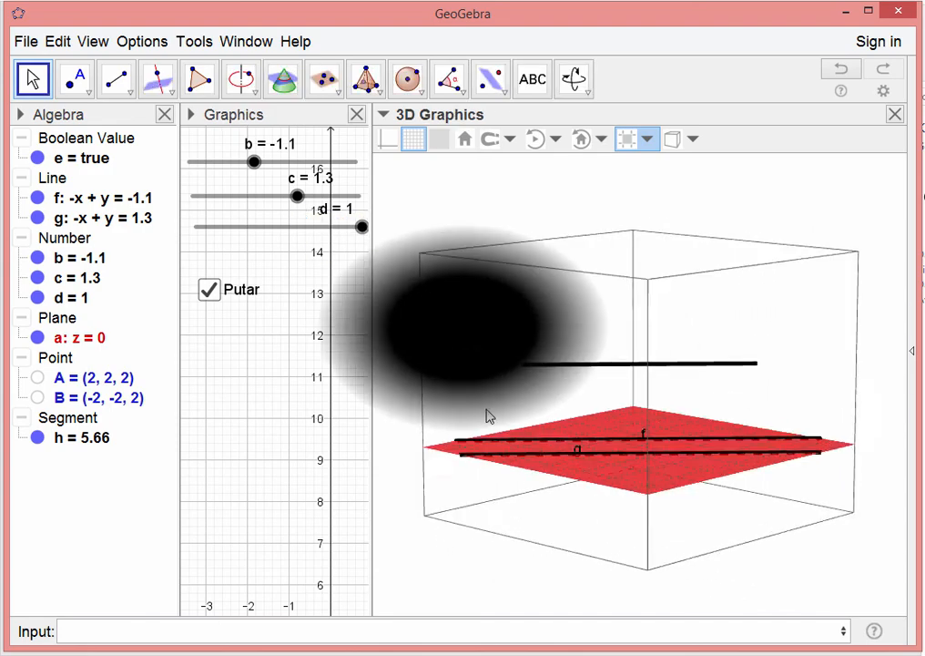